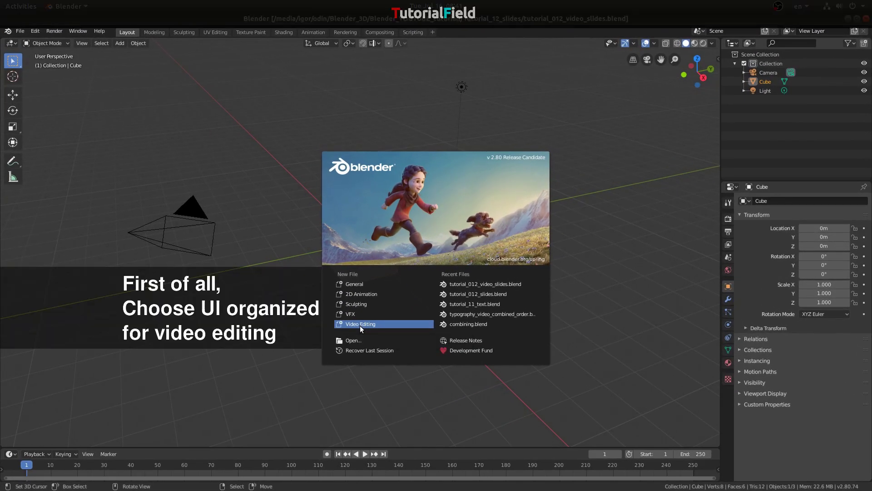
- Start a Video Editing project and browse the Tutorial_12_slides folder, then hide the sidebar
left_click(361, 325)
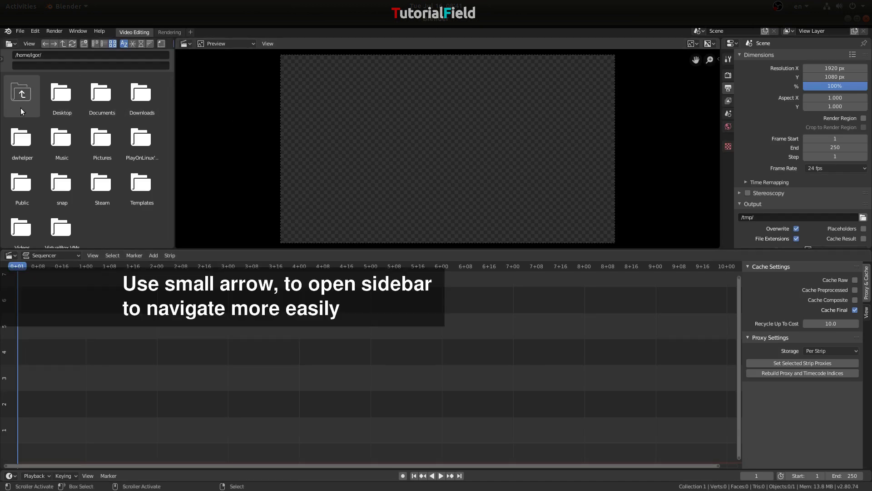
left_click(3, 59)
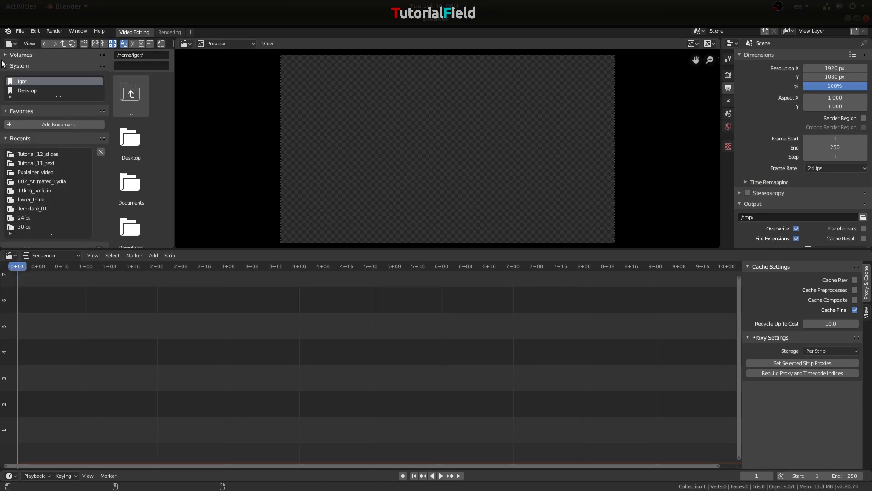
left_click(31, 155)
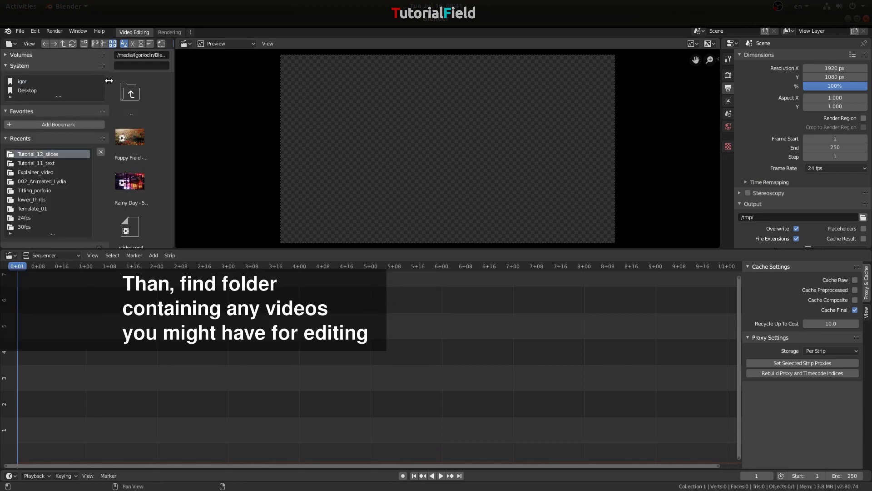
left_click_drag(109, 80, 9, 82)
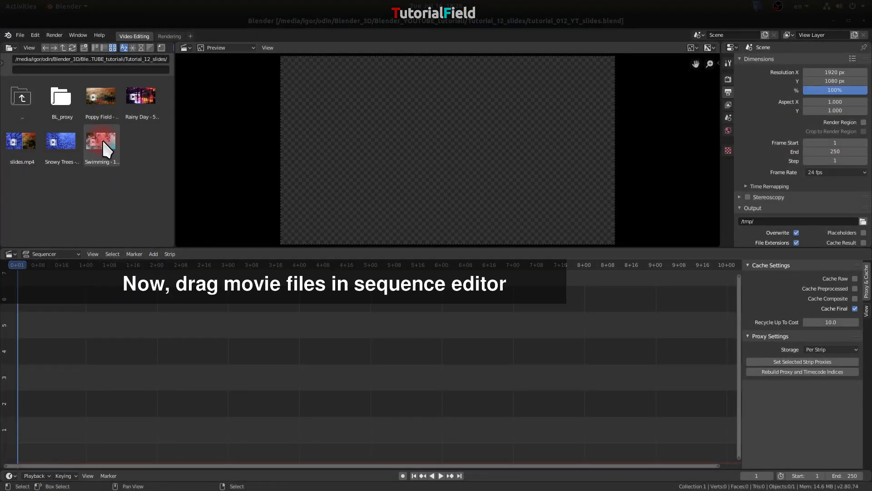
- Add the Swimming, Poppy Field and Snowy Trees clips, erasing the Snowy Trees sound strip
left_click_drag(102, 138, 125, 330)
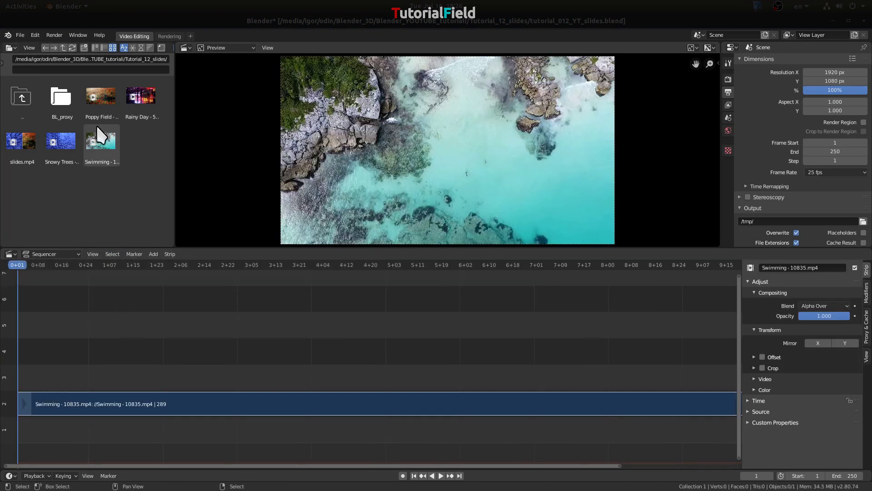
left_click_drag(100, 101, 107, 316)
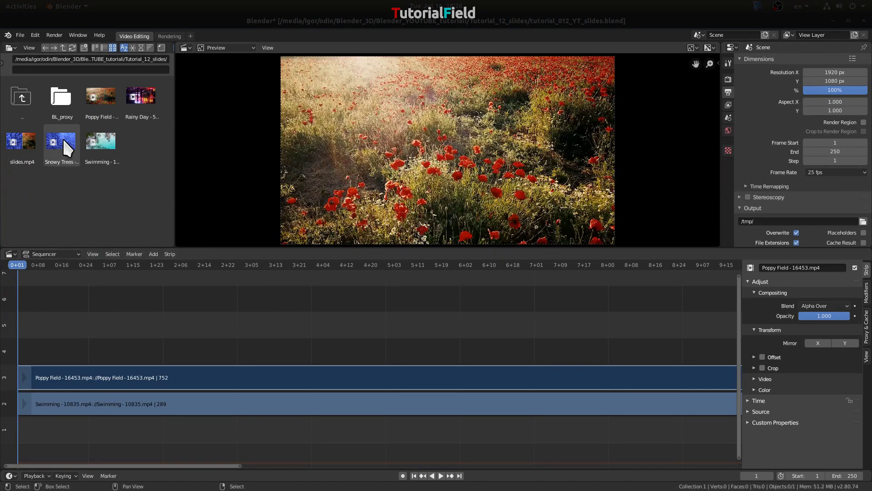
left_click_drag(63, 138, 118, 309)
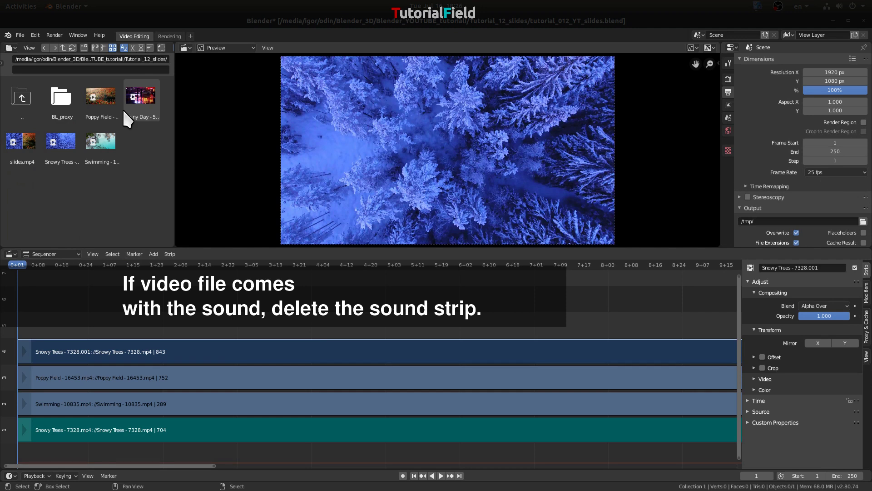
right_click(96, 421)
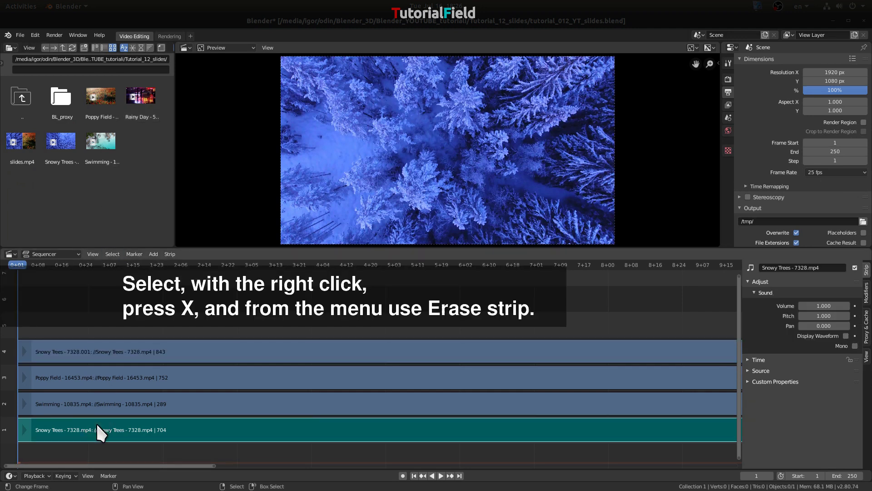
key("x")
left_click(96, 424)
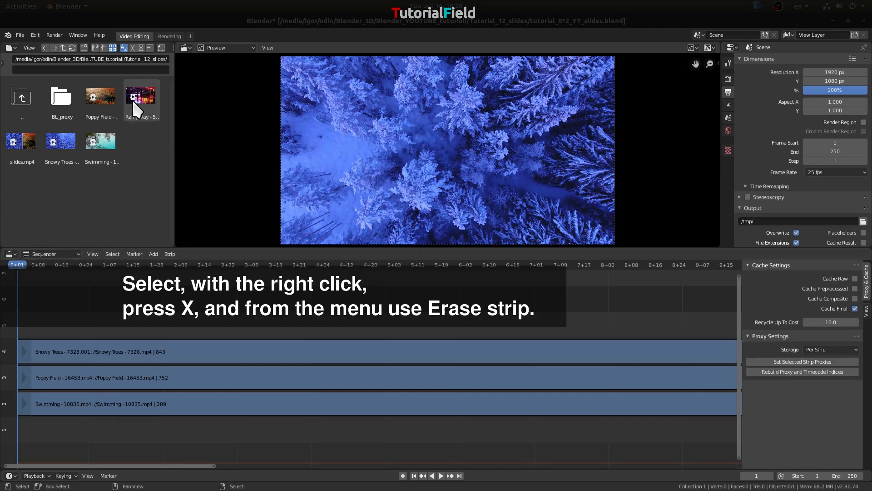
- Add the Rainy Day clip, erase its sound strip, and select Swimming and Poppy Field
left_click_drag(135, 97, 133, 296)
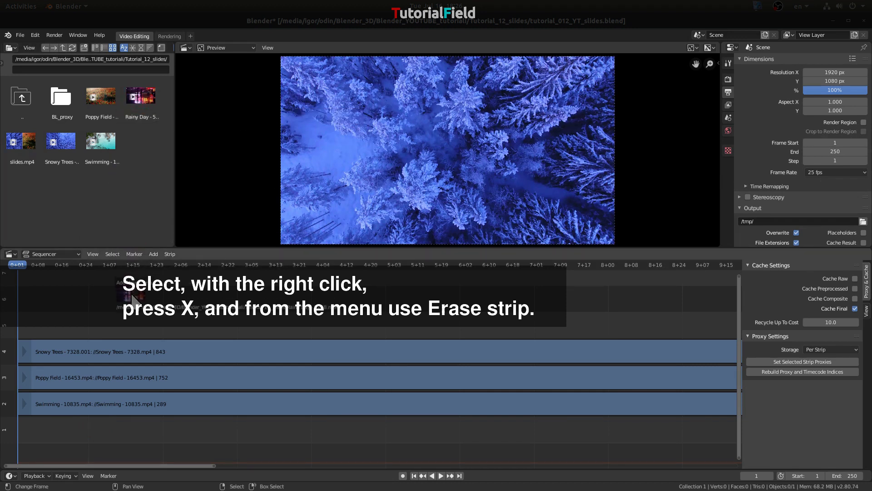
left_click(94, 425)
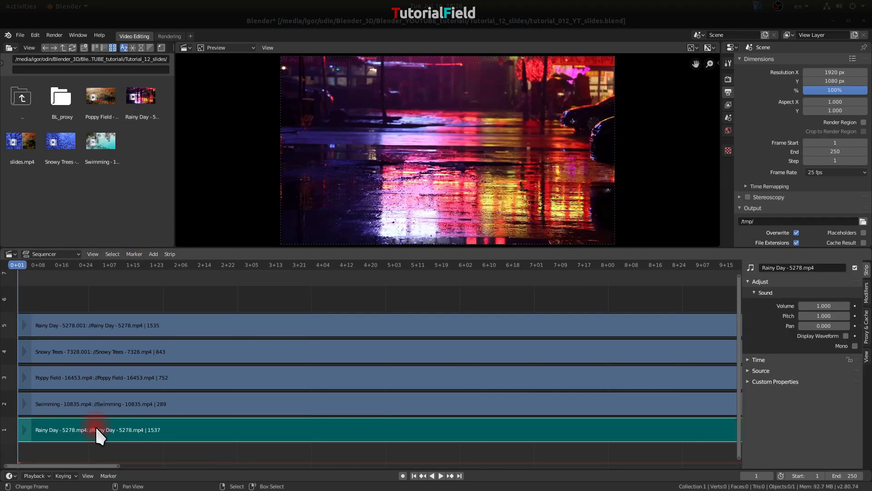
key("x")
left_click(96, 427)
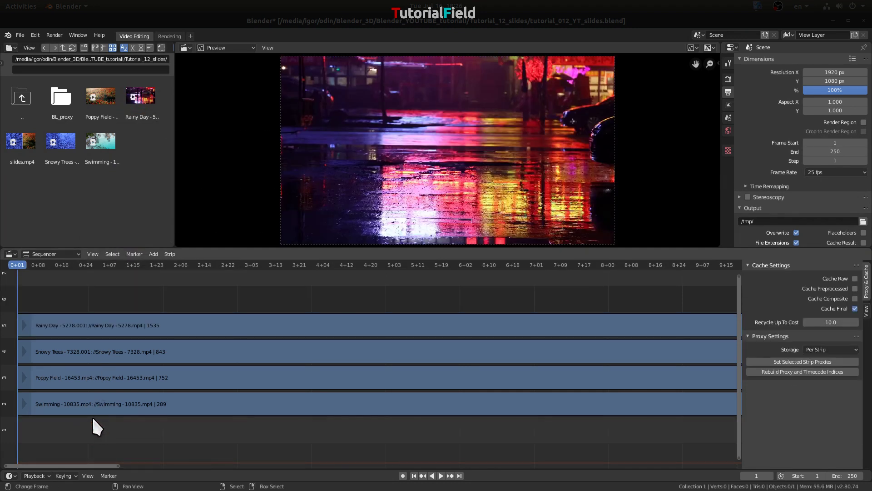
left_click(75, 393)
left_click(76, 375, "shift")
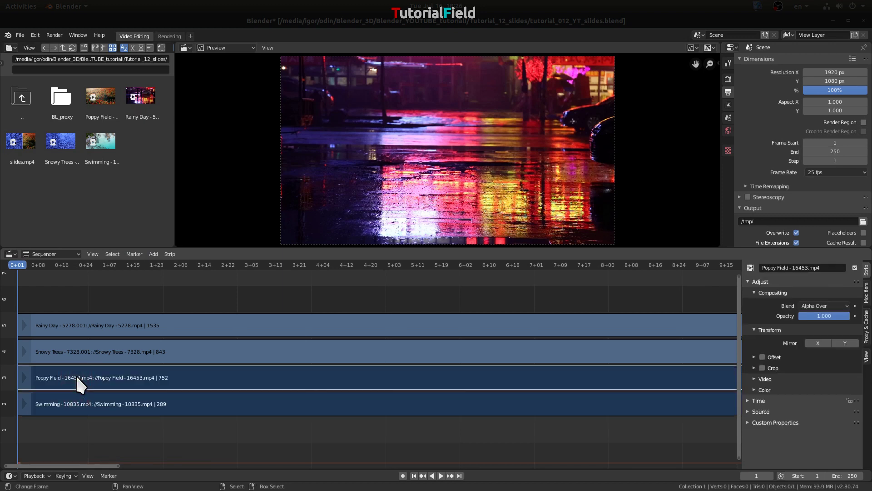
- Move Swimming and Poppy Field down one channel, and Snowy Trees and Rainy Day up one
key("g")
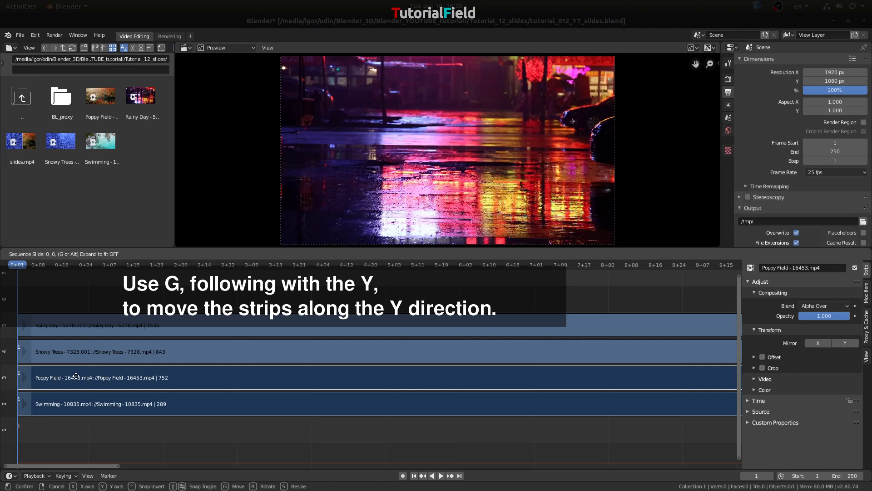
key("y")
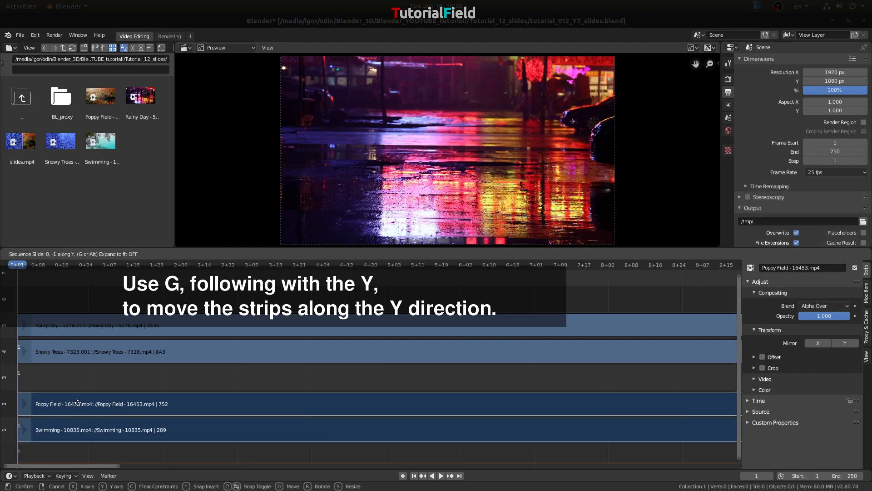
left_click(77, 402)
key("ctrl+i")
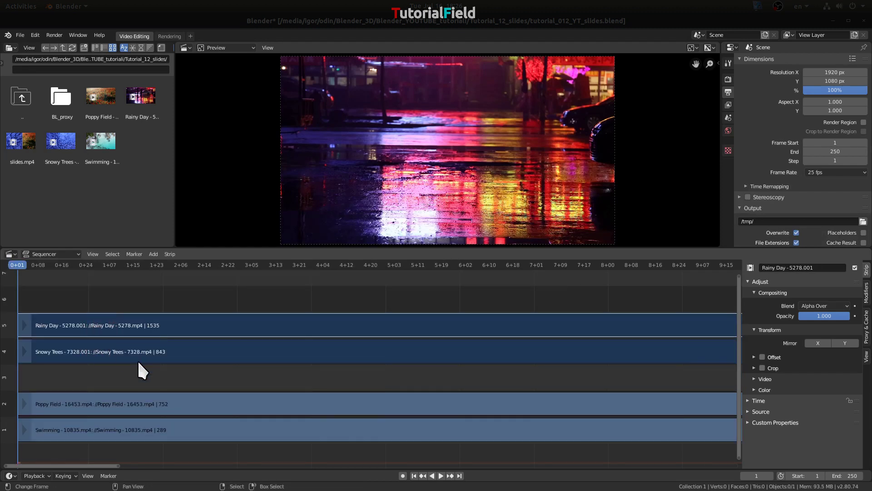
key("g")
key("y")
left_click(138, 331)
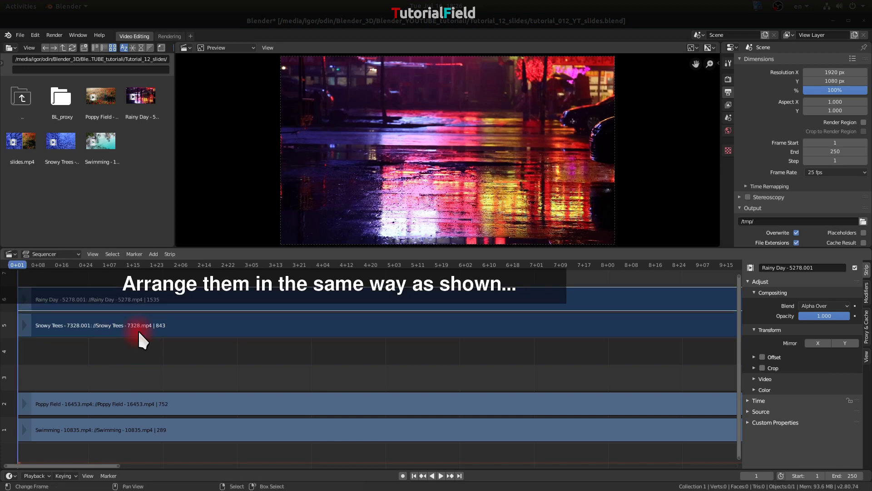
- Move Rainy Day up to channel 8 and scale the view to show channels 1–11
scroll(144, 318, "up", 3)
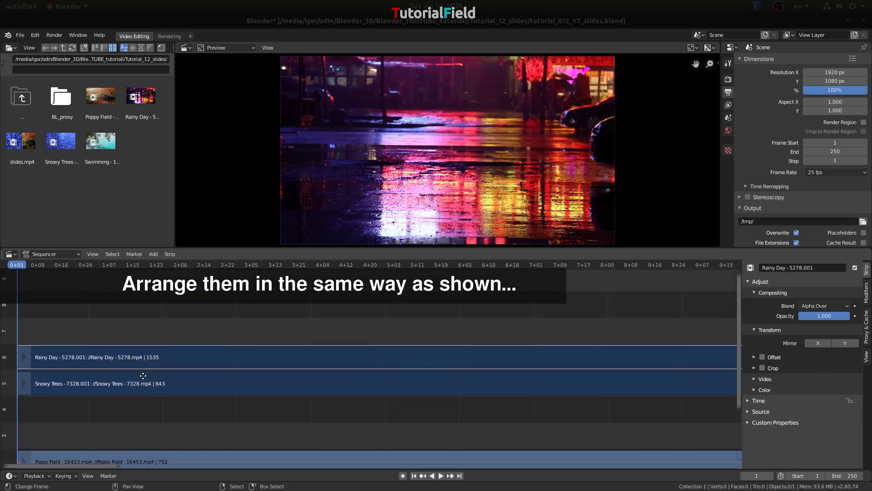
left_click(140, 356)
key("g")
key("y")
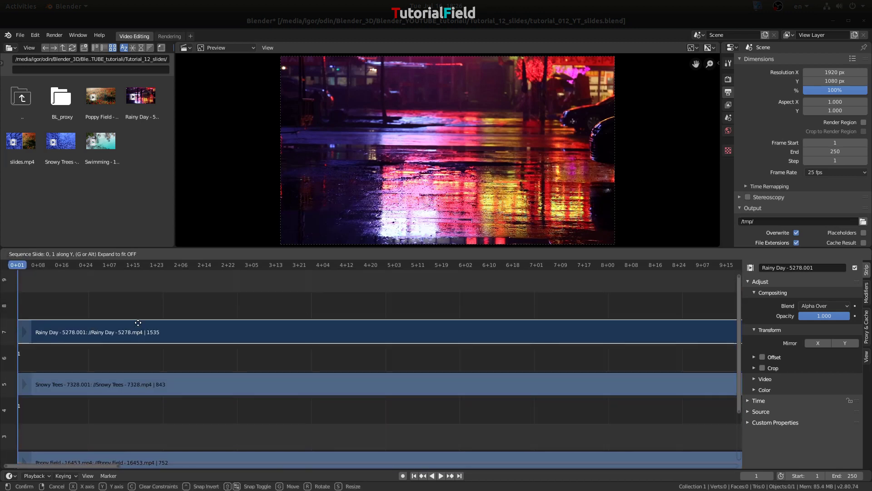
left_click(139, 311)
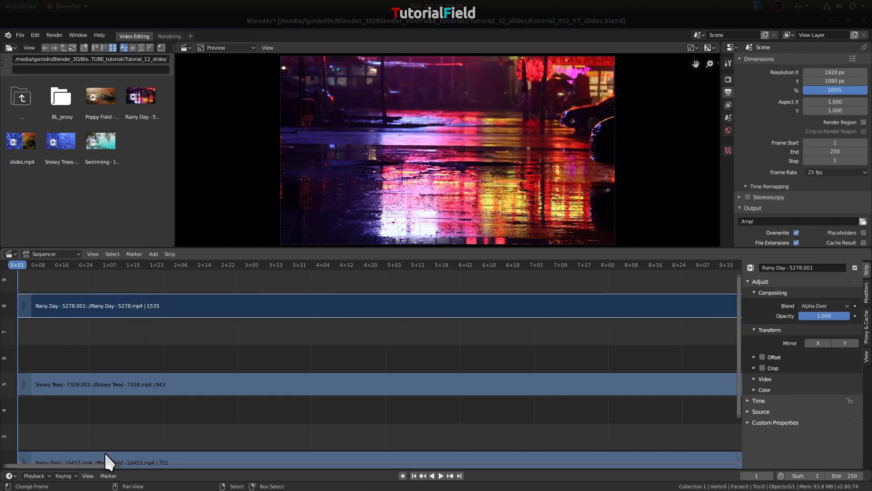
scroll(141, 351, "down", 3)
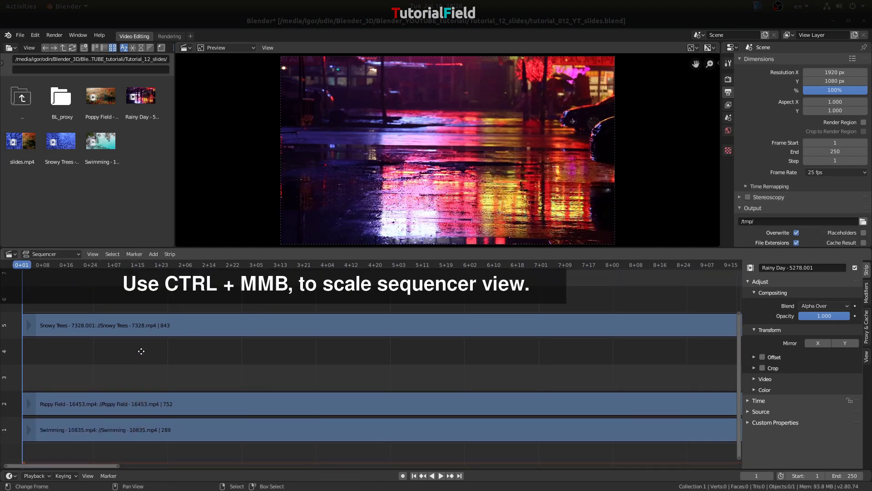
scroll(141, 351, "up", 1)
mouse_move(141, 357)
left_mouse_down()
mouse_move(141, 375)
mouse_move(196, 369)
left_mouse_up()
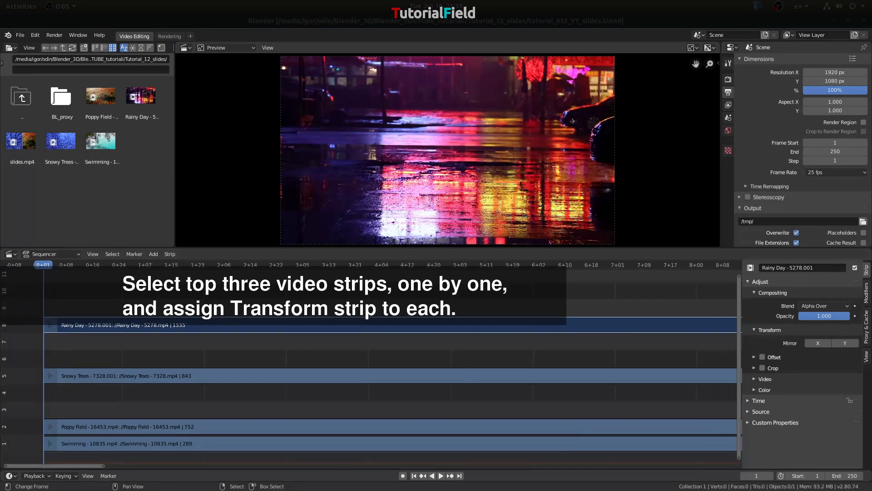
- Add Transform effect strips above the Poppy Field and Snowy Trees clips
left_click(181, 426)
key("shift+a")
mouse_move(181, 423)
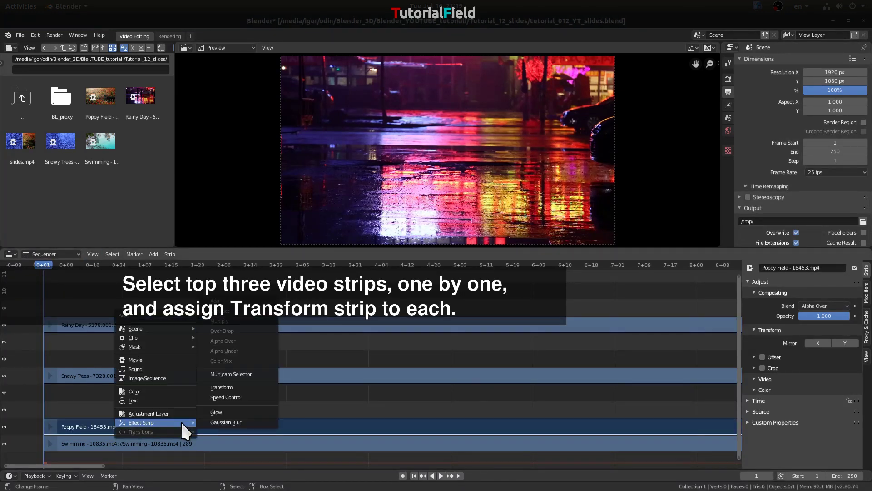
left_click(227, 390)
left_click(232, 373)
key("shift+a")
mouse_move(233, 367)
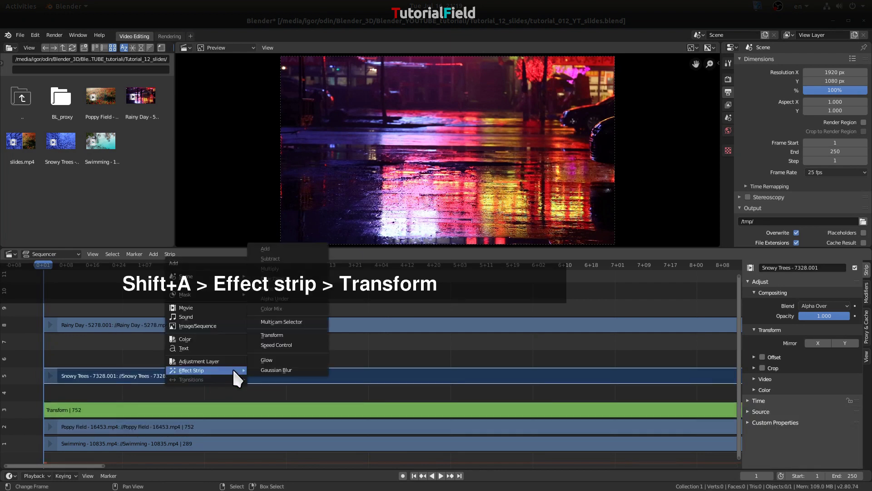
left_click(274, 339)
- Add a Transform effect strip above Rainy Day, then select the Poppy Field and Snowy Trees clips
left_click(274, 327)
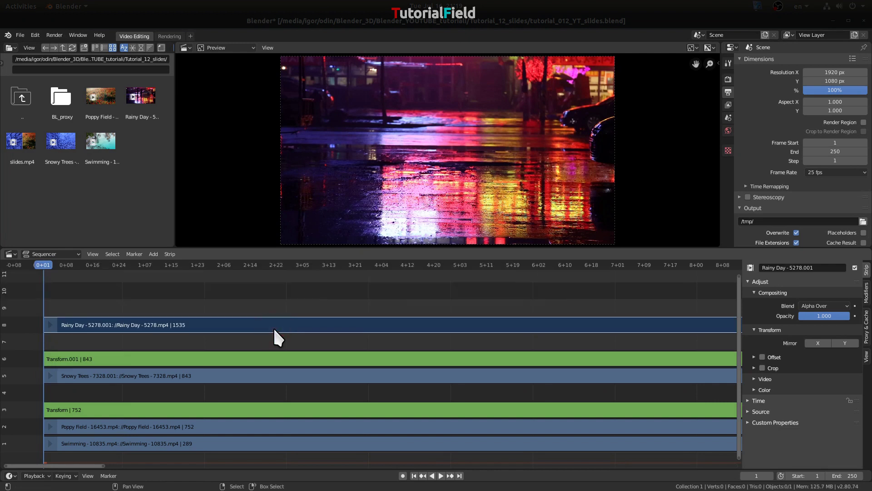
key("shift+a")
mouse_move(274, 328)
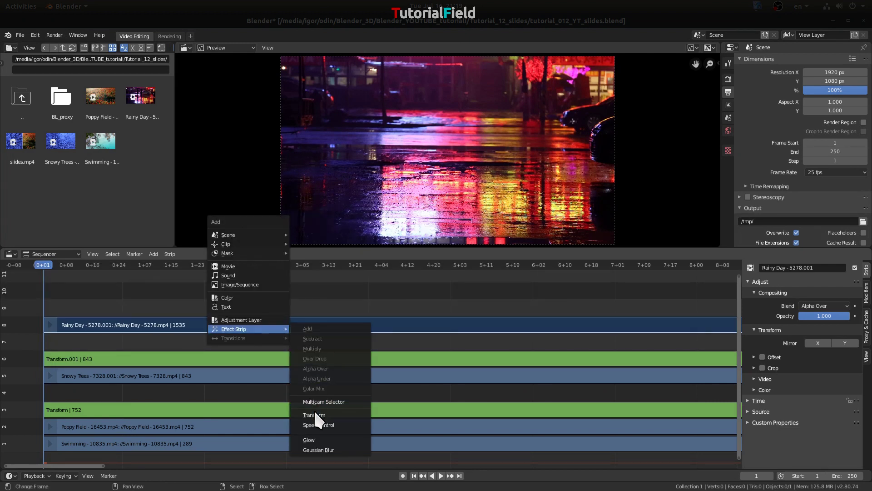
left_click(314, 415)
left_click(281, 425)
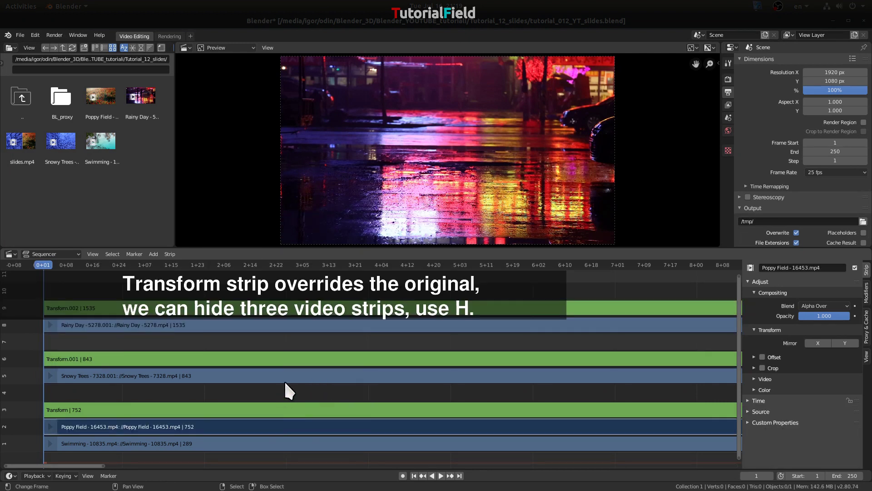
left_click(285, 378, "shift")
- Hide the three original clip strips and jump to frame 25 to preview the slide-in
left_click(294, 324, "shift")
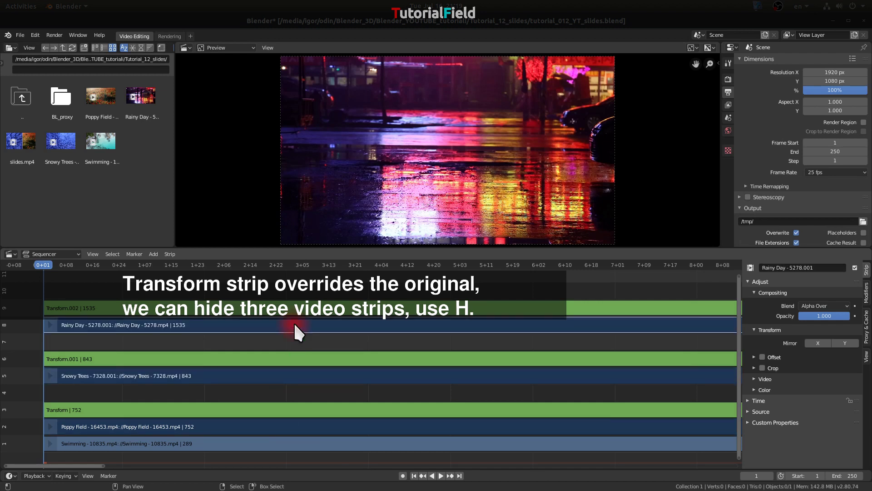
key("h")
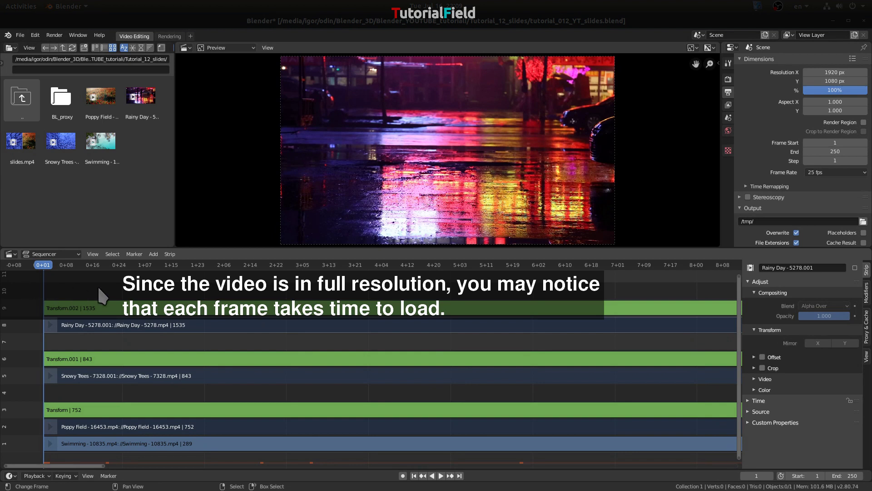
left_click(123, 286)
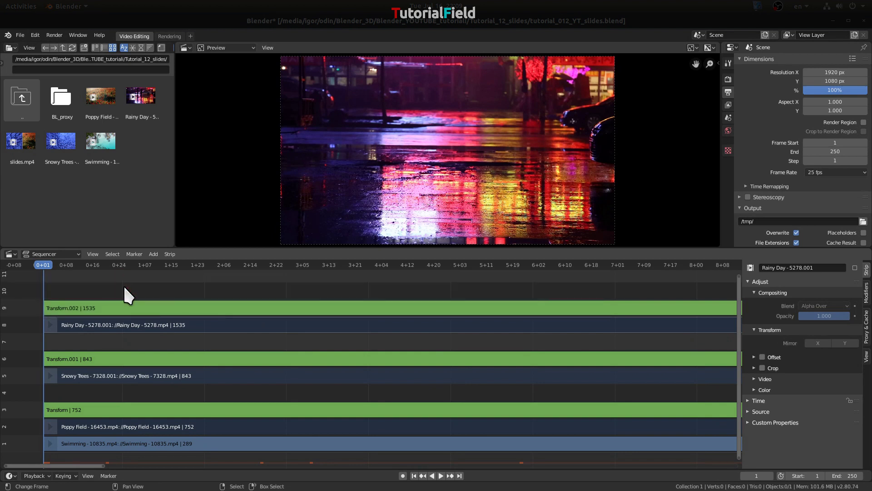
left_click(123, 286)
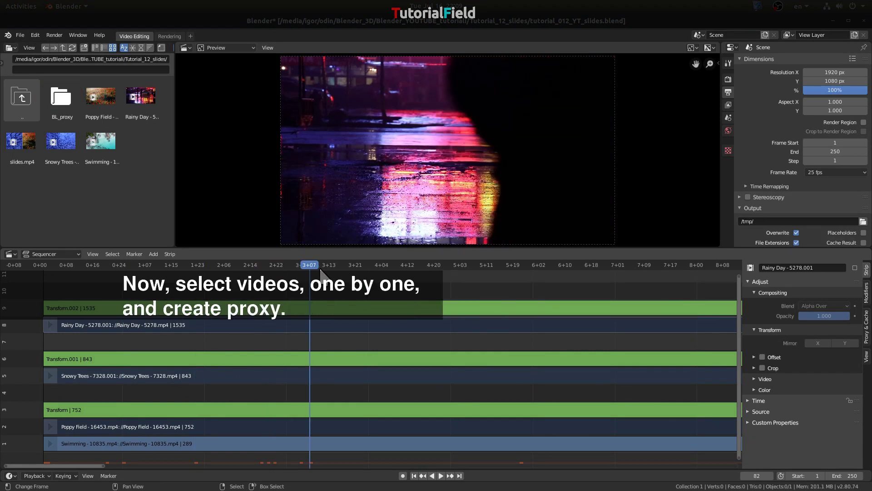
- Enable Strip Proxy & Timecode for Rainy Day at 50% only and rebuild its proxy
key("shift+Left")
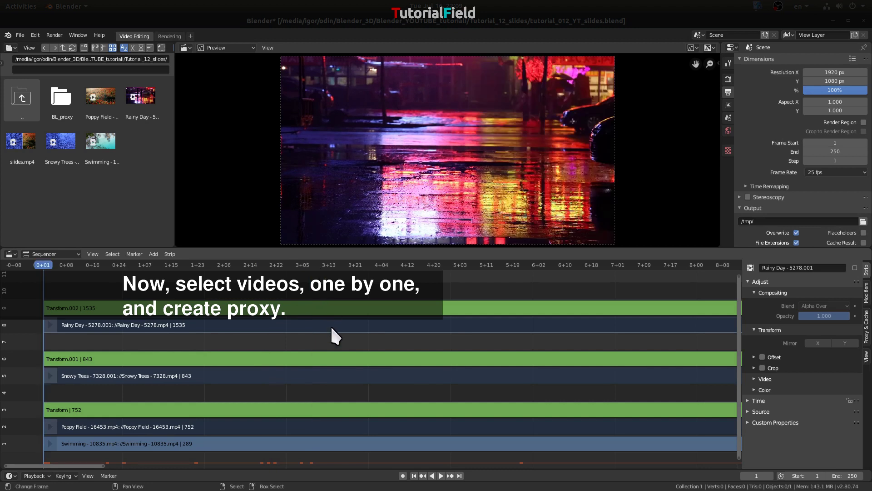
left_click(321, 320)
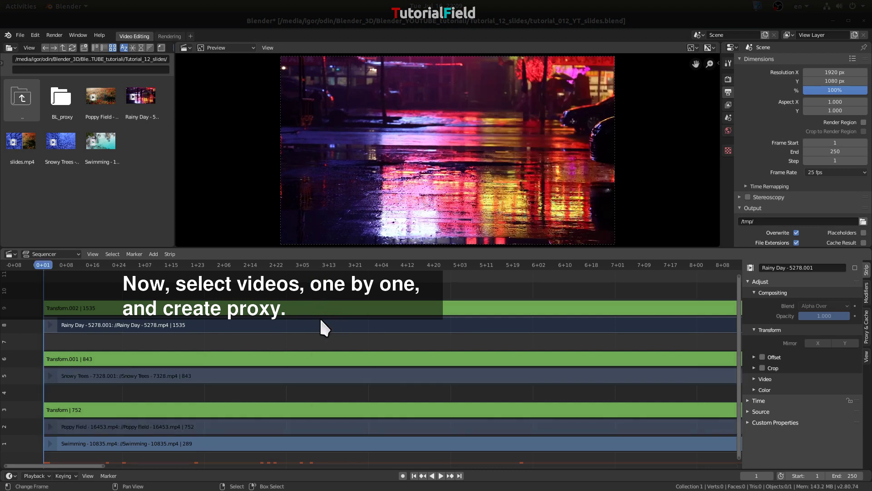
left_click(867, 332)
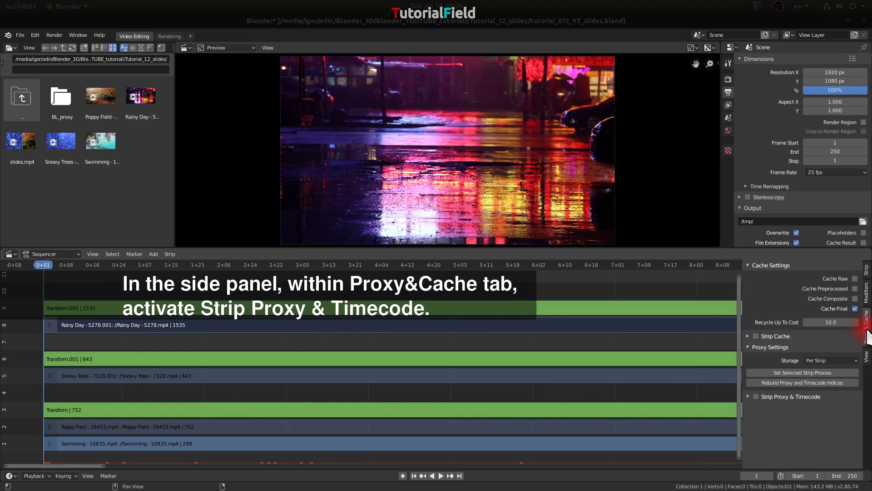
left_click(756, 397)
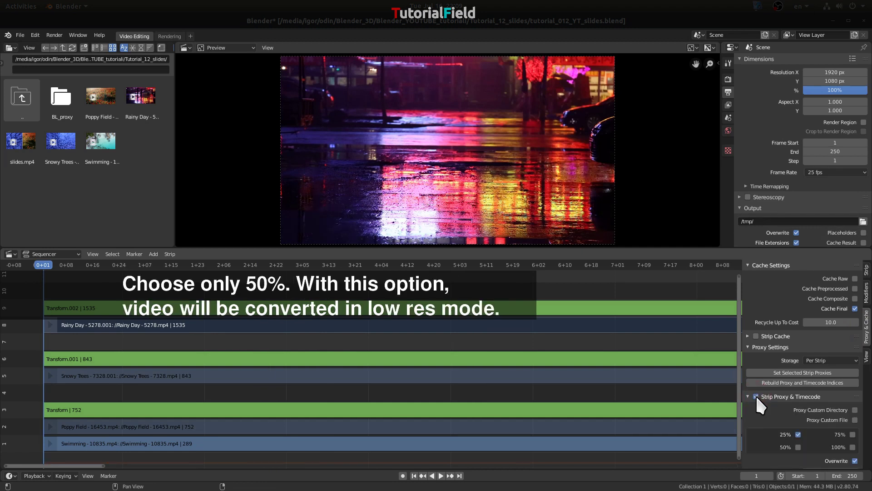
left_click(798, 433)
left_click(798, 446)
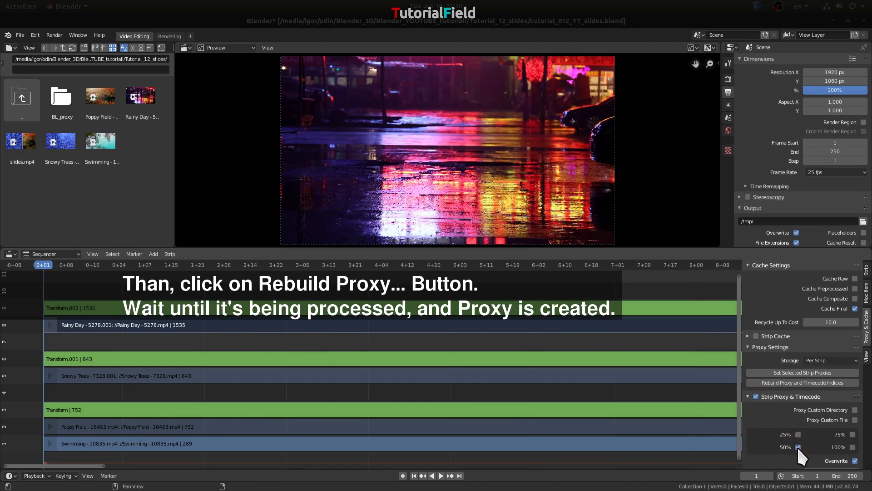
left_click(791, 381)
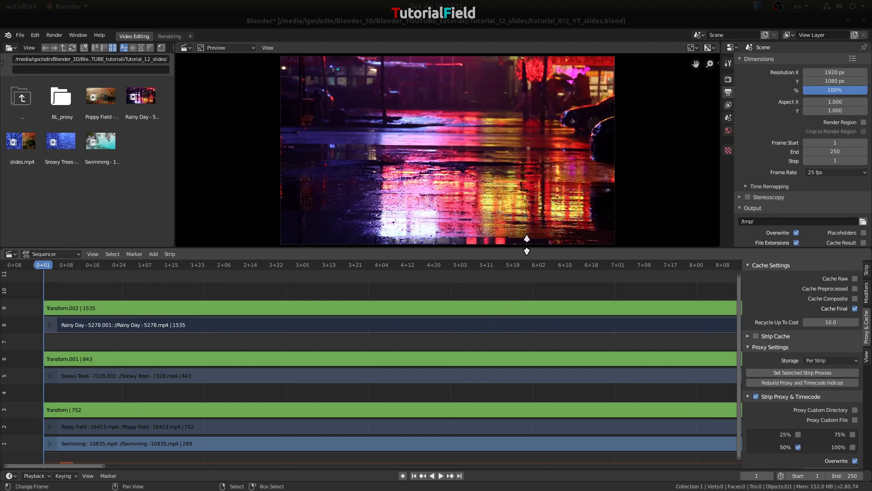
- Set the preview's Proxy Render Size to 50%, then play and stop the sequence
key("n")
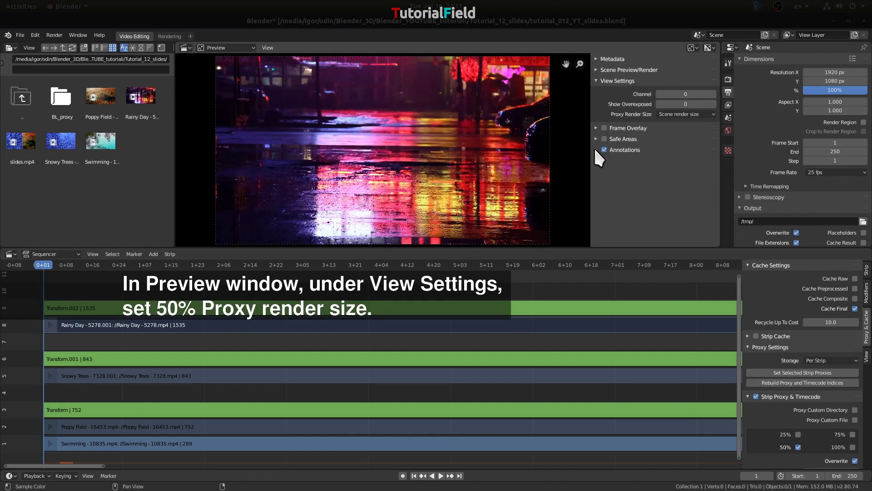
left_click(668, 114)
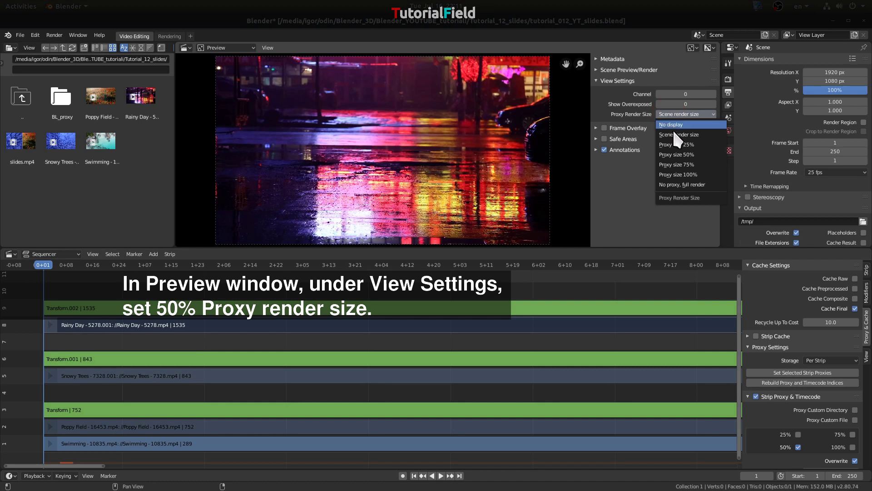
left_click(680, 155)
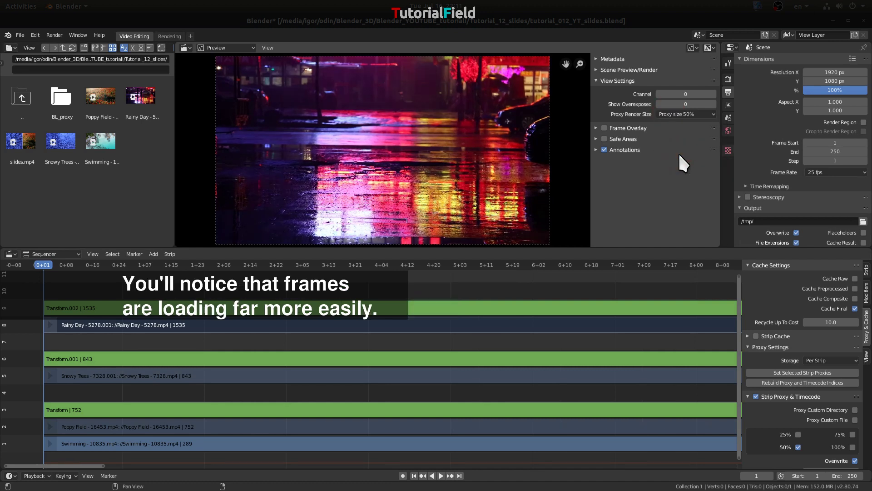
key("space")
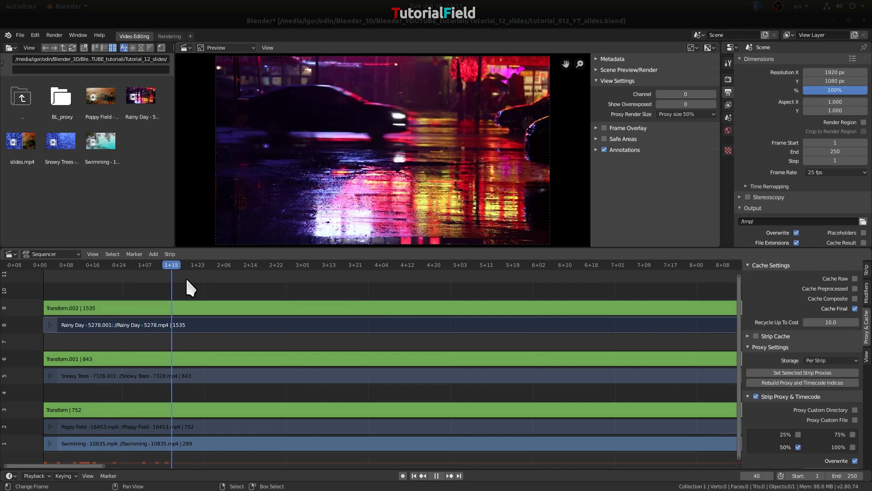
key("space")
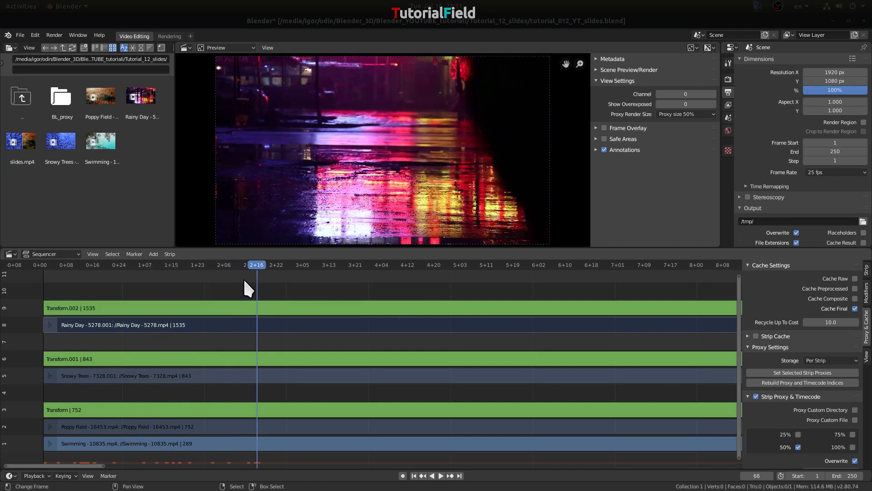
- Build a 50% proxy for the Snowy Trees clip
key("shift+Left")
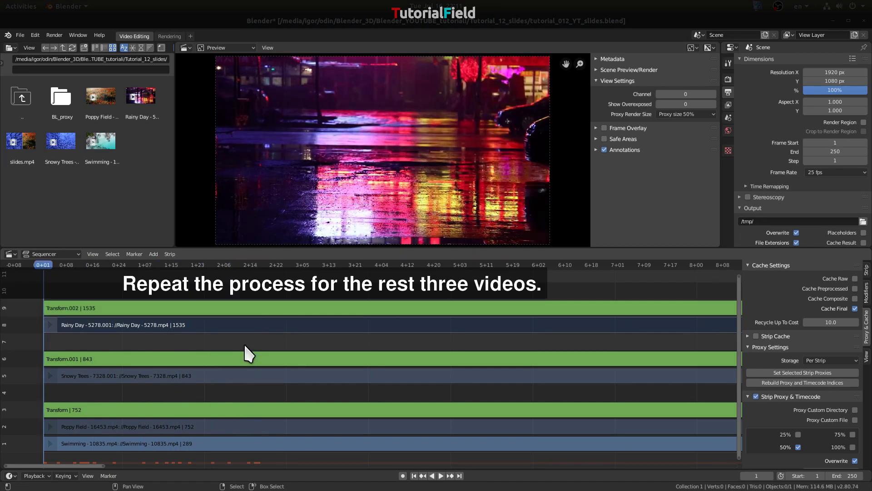
left_click(313, 377)
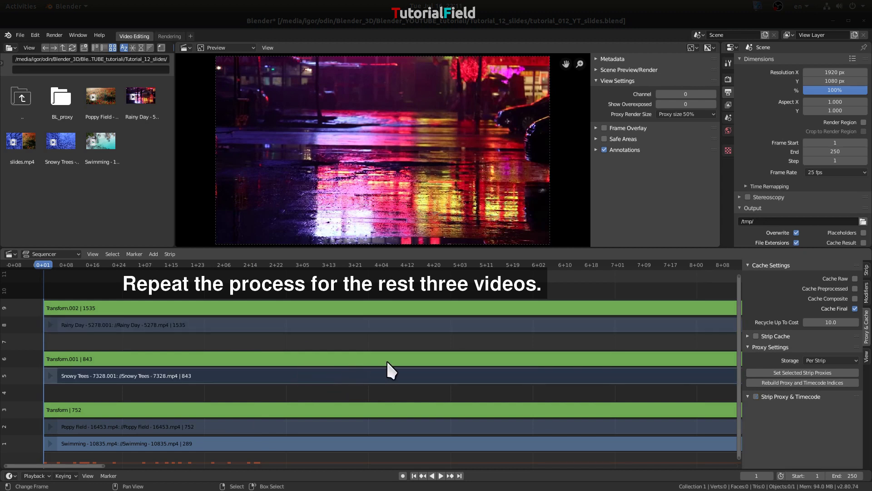
left_click(756, 396)
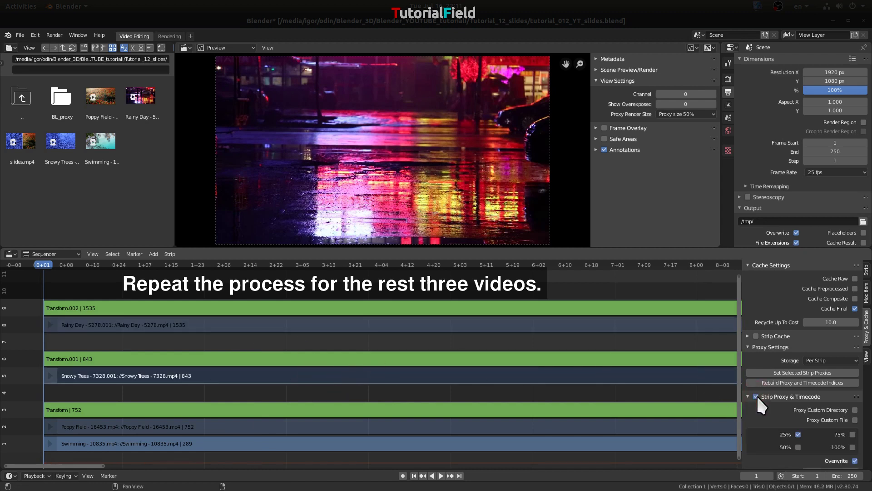
left_click(799, 435)
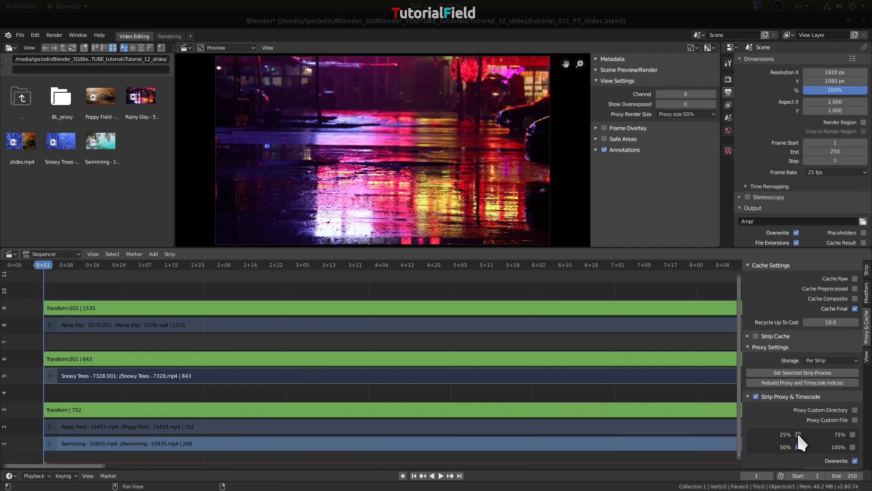
left_click(798, 383)
key("alt+Tab")
- Build a 50%-only proxy for the Poppy Field clip, dropping the 25% size
left_click(340, 375)
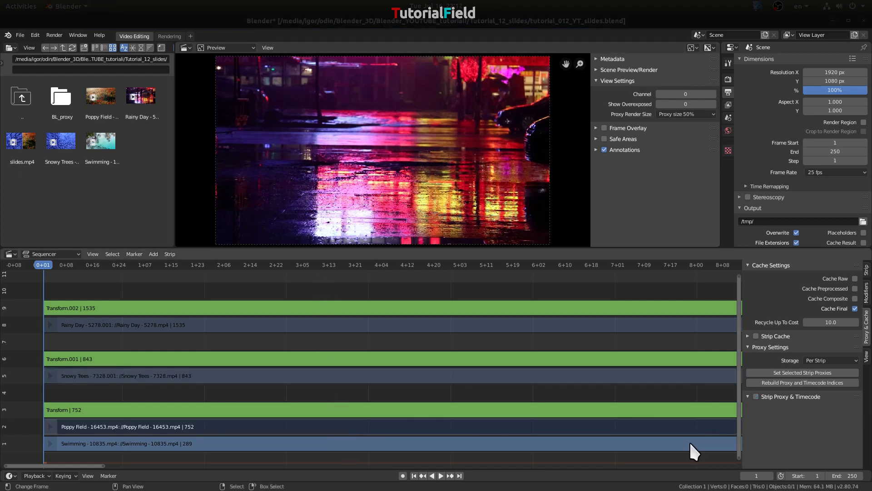
left_click(757, 396)
left_click(797, 446)
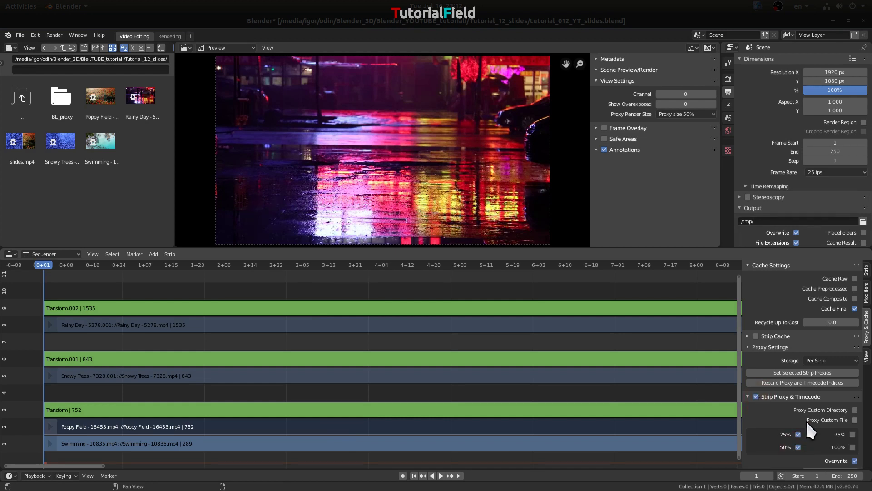
left_click(799, 434)
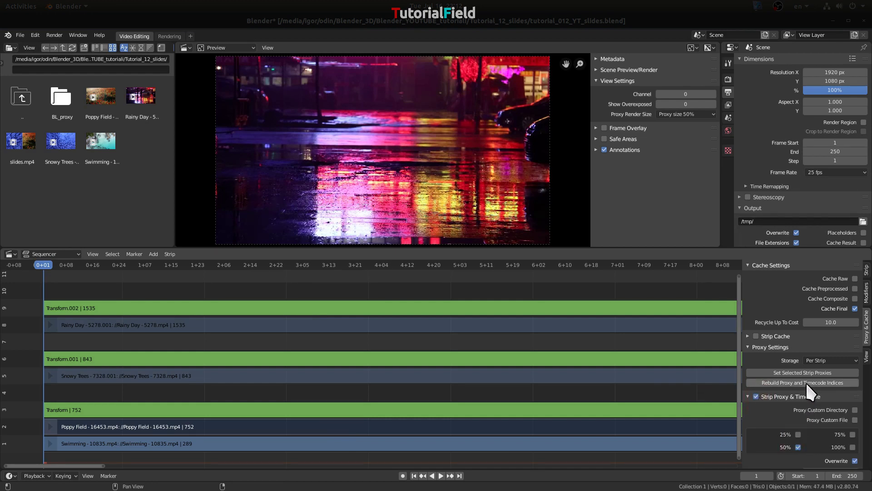
left_click(806, 382)
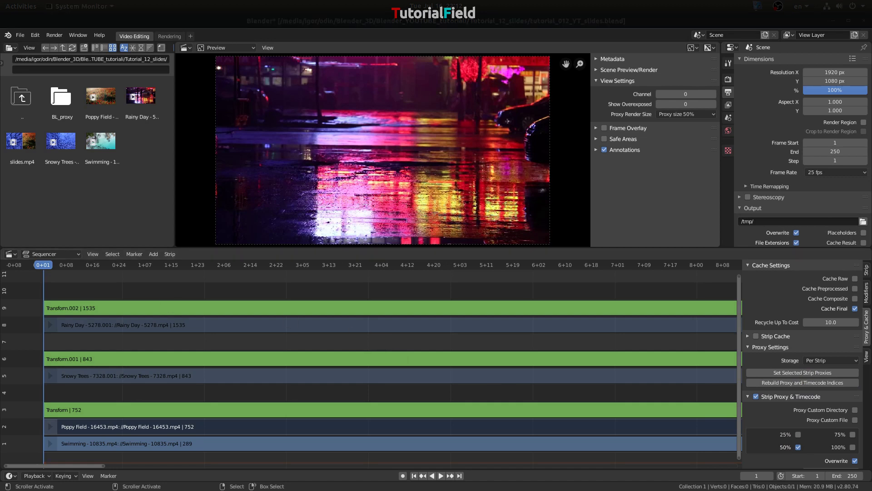
- Build a 50%-only proxy for the Swimming clip, dropping the 25% size
left_click(335, 443)
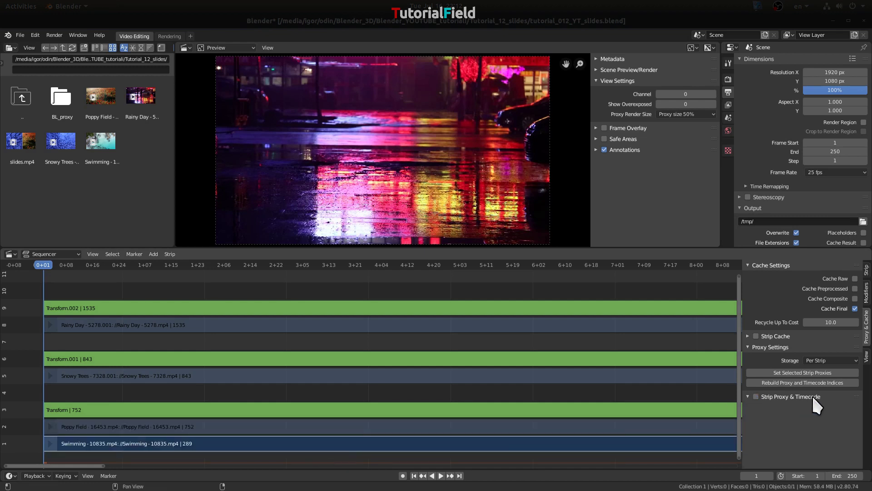
left_click(756, 396)
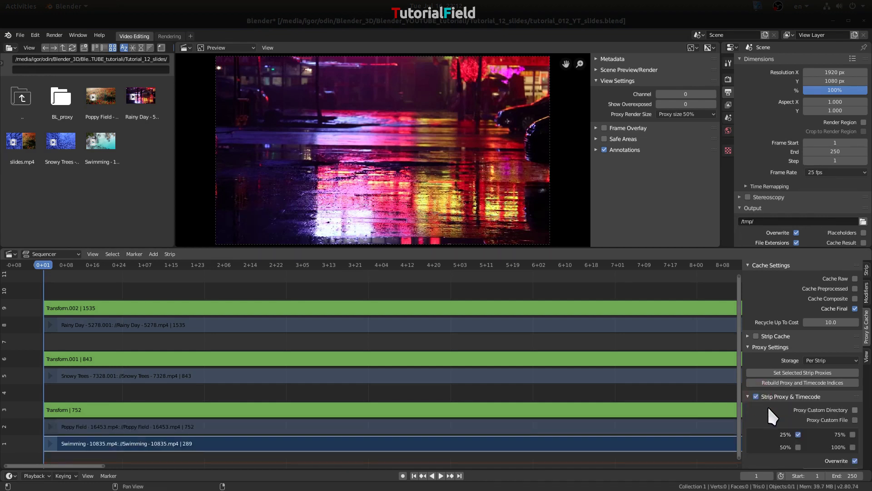
left_click(798, 447)
left_click(798, 434)
left_click(800, 383)
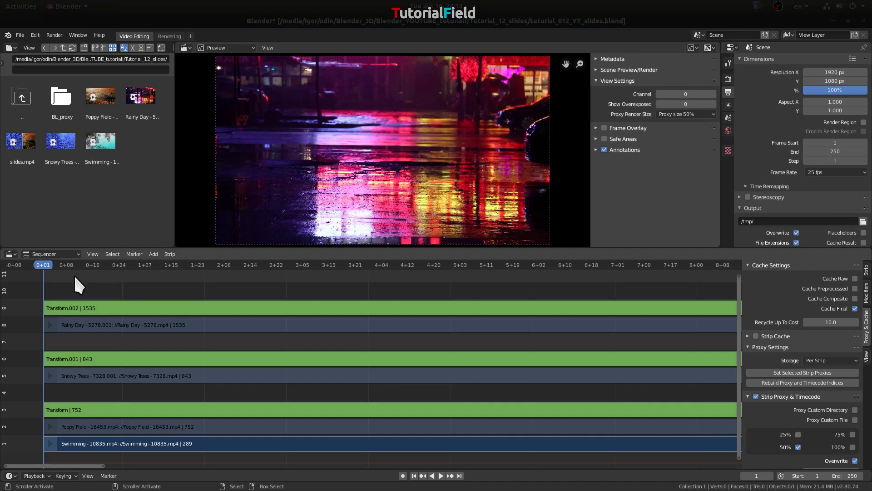
- Play and scrub through the slide-in to check proxy playback, then return to frame 1
key("space")
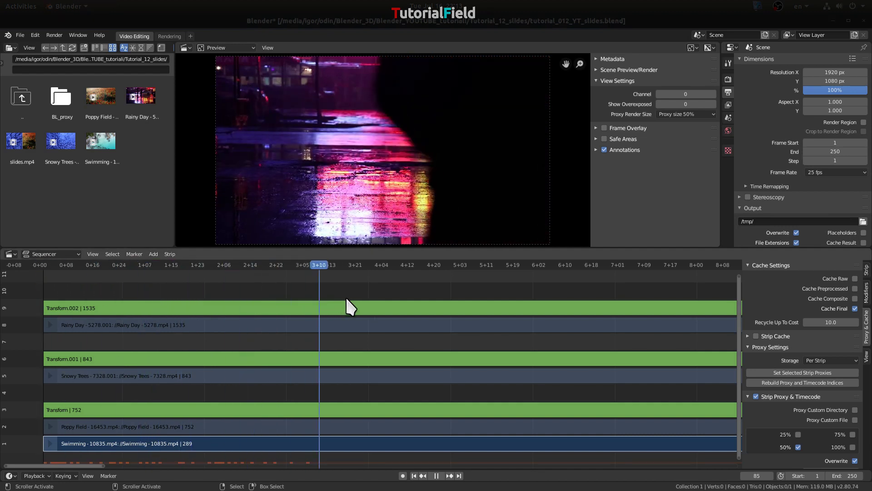
left_click_drag(398, 301, 231, 301)
mouse_move(169, 299)
left_mouse_down()
mouse_move(188, 303)
mouse_move(85, 300)
mouse_move(177, 312)
mouse_move(164, 308)
left_mouse_up()
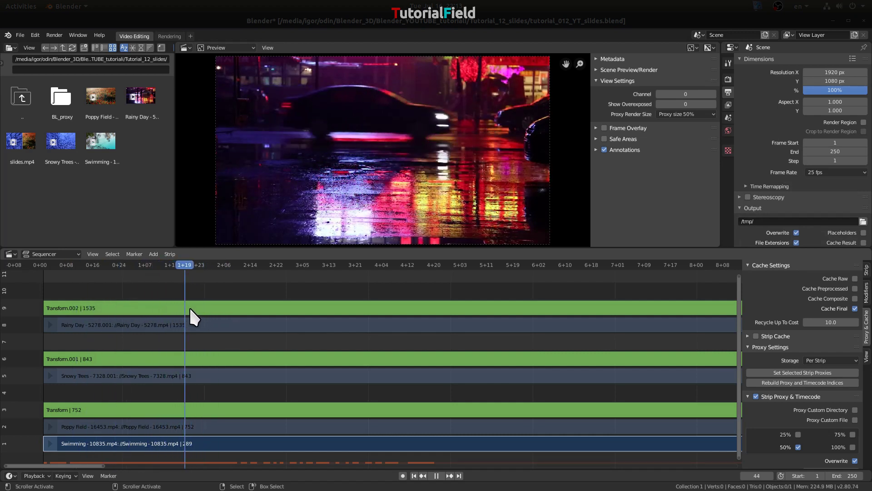
key("space")
key("shift+Left")
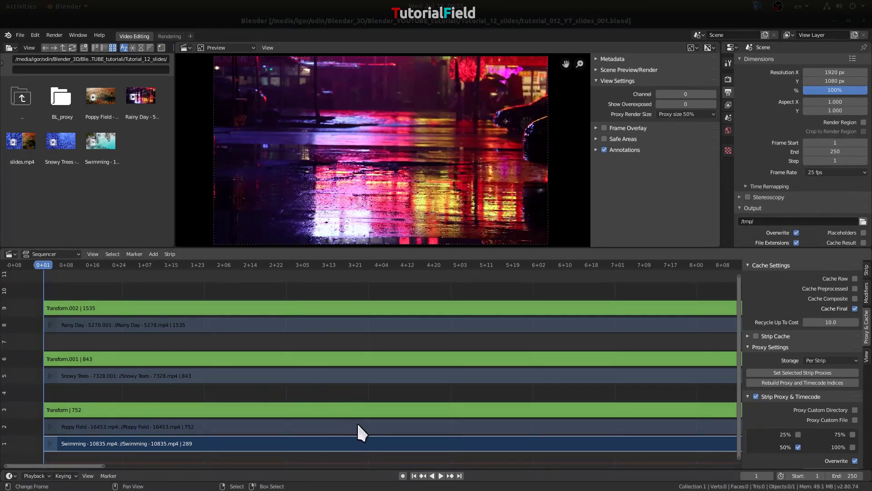
- Turn on Offset and Crop for the Transform strip above Poppy Field
left_click(465, 412)
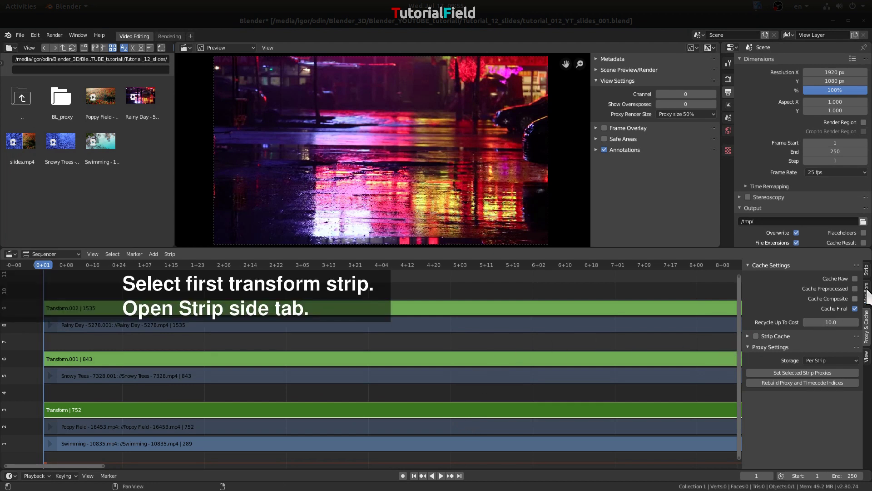
left_click(864, 272)
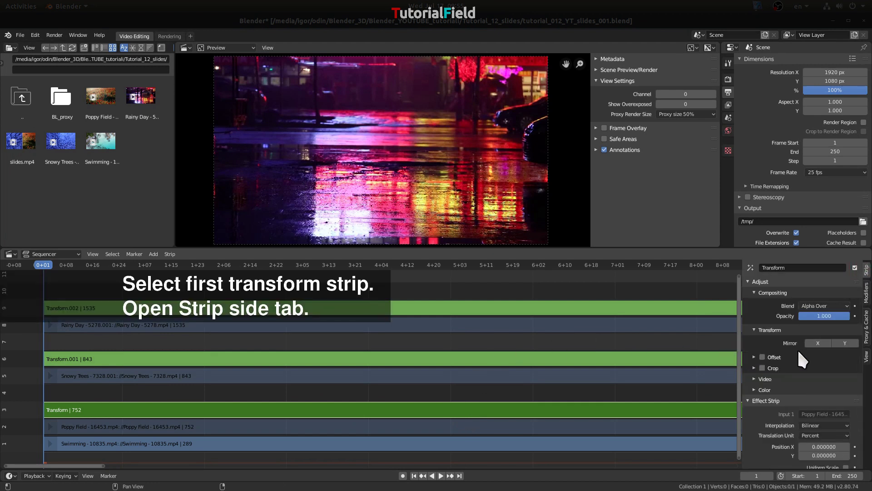
scroll(792, 432, "down", 2)
scroll(785, 360, "down", 2)
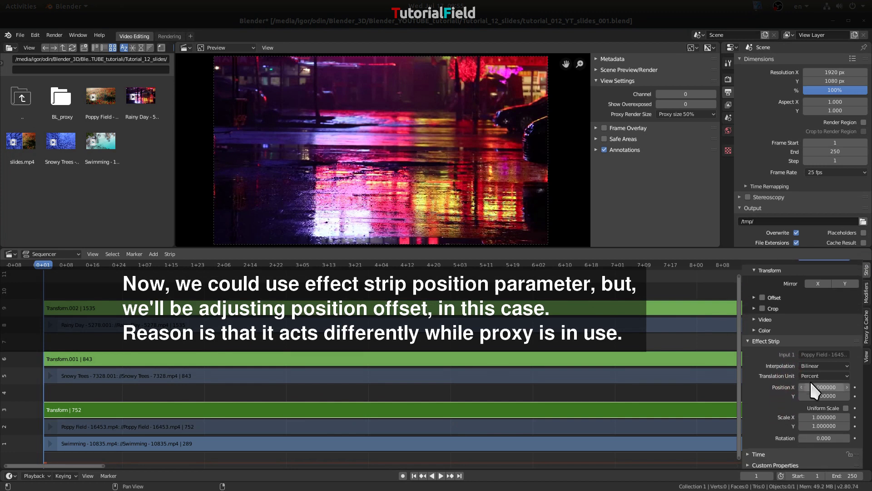
left_click_drag(796, 304, 797, 339)
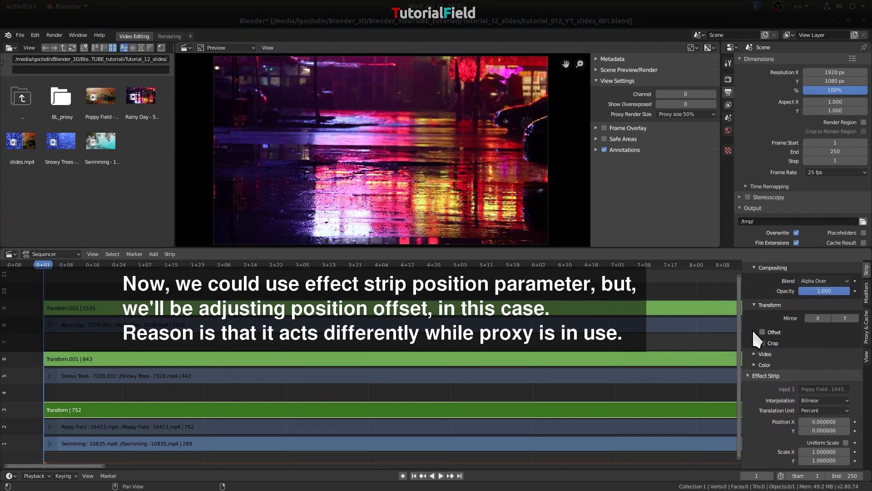
left_click_drag(754, 340, 751, 330)
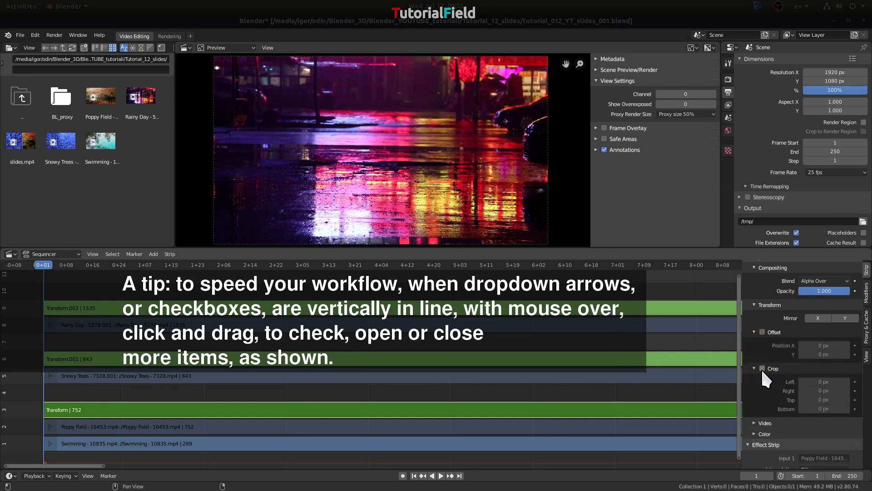
left_click_drag(762, 368, 762, 361)
left_click(763, 332)
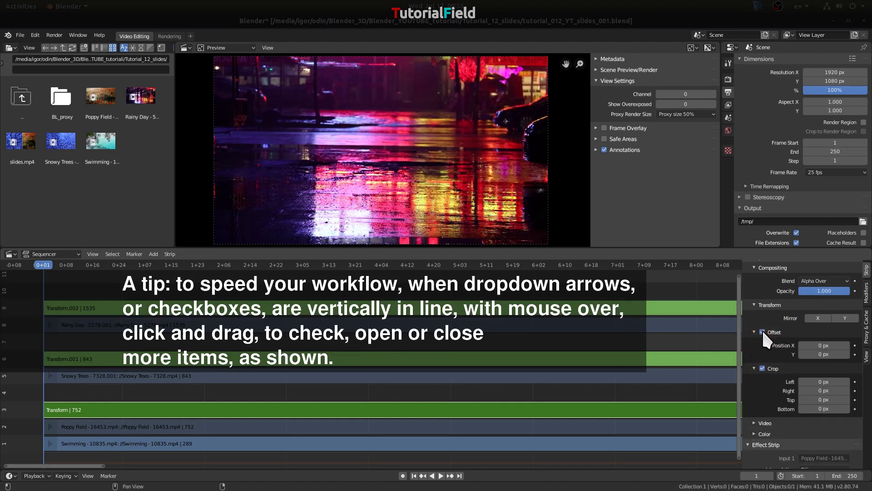
- Turn on Offset and Crop for Transform.001, then select Transform.002
left_click(414, 364)
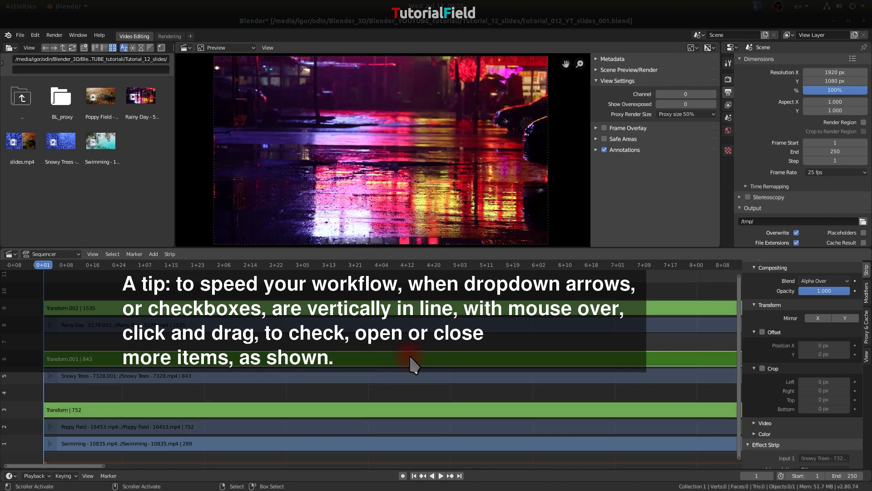
left_click_drag(763, 364, 754, 325)
left_click(522, 307)
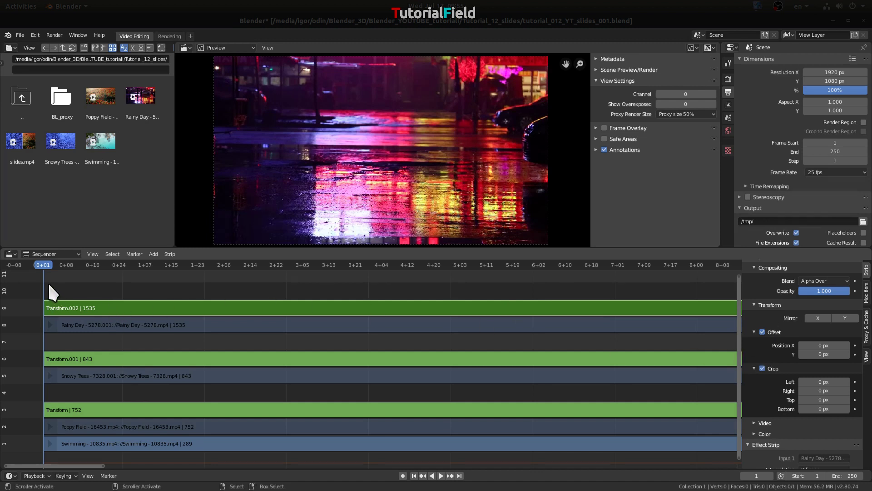
- Preview frame 30, return to frame 1, and widen the file browser area
left_click_drag(48, 282, 138, 279)
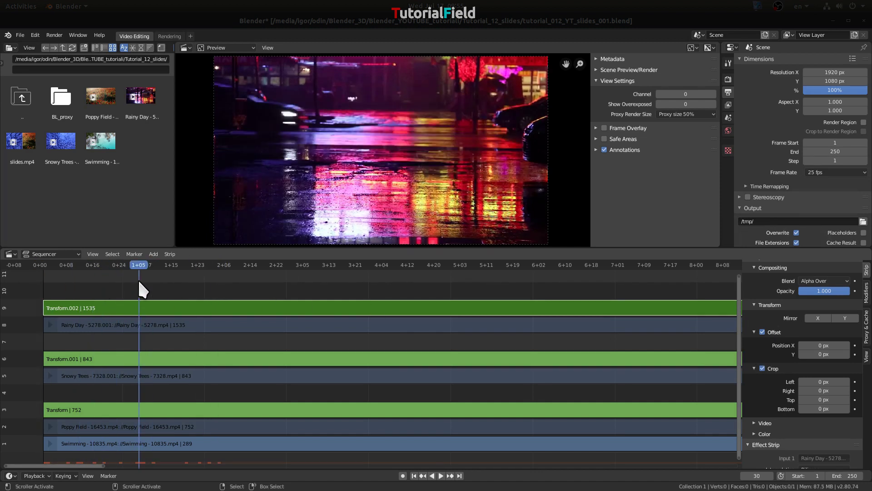
key("Left")
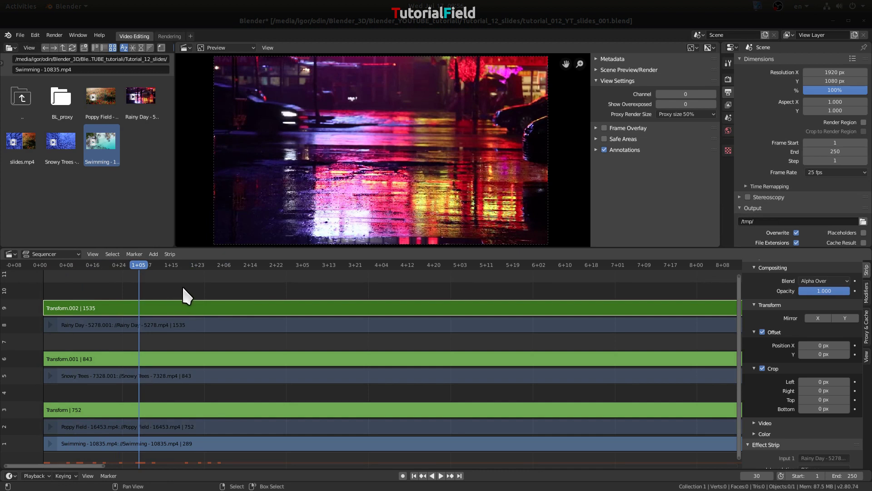
key("shift+Left")
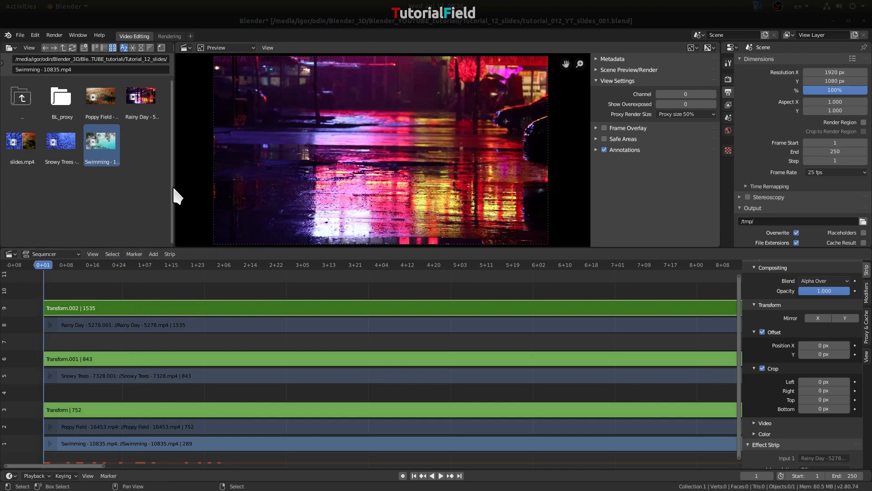
left_click_drag(174, 188, 325, 204)
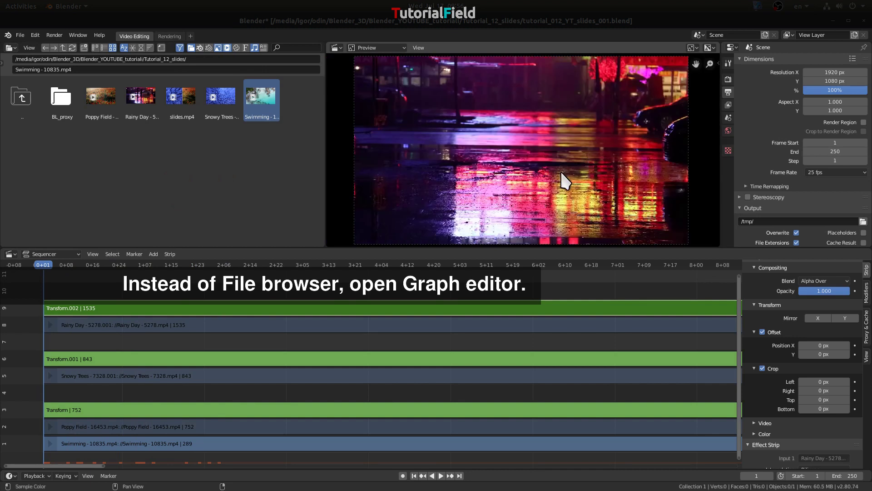
- Switch the file browser area to the Graph Editor and key Position X at frame 1
left_click(11, 49)
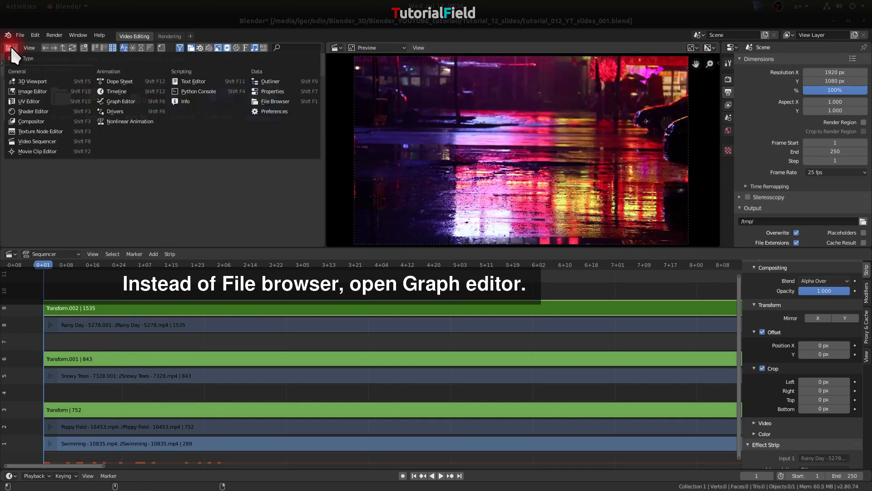
left_click(111, 98)
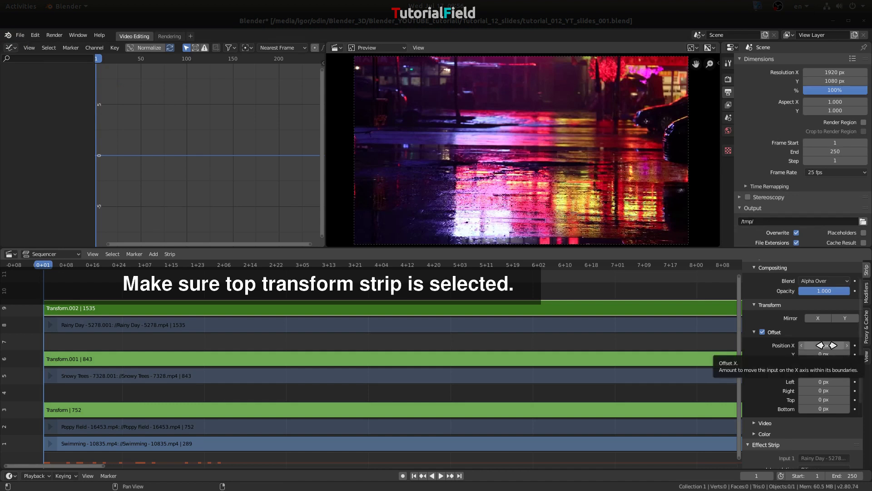
key("i")
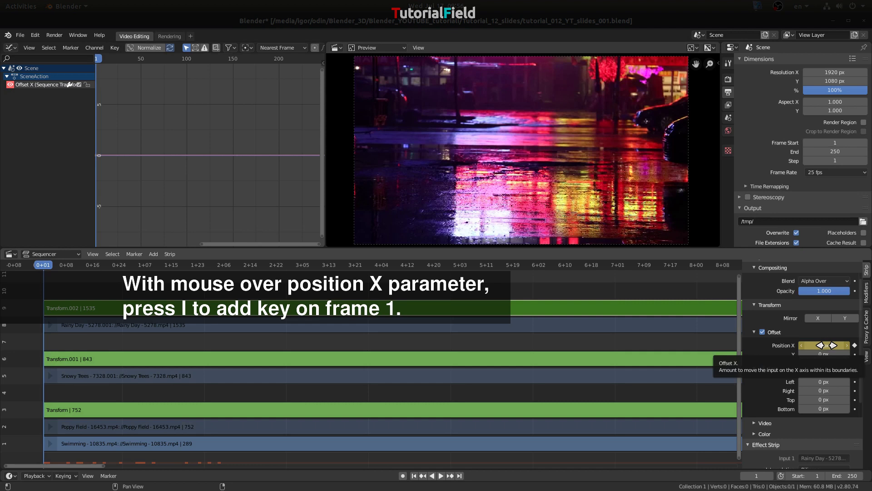
- Add more Position X keyframes at frames 50 and 100, then move the playhead to frame 68
left_click(753, 474)
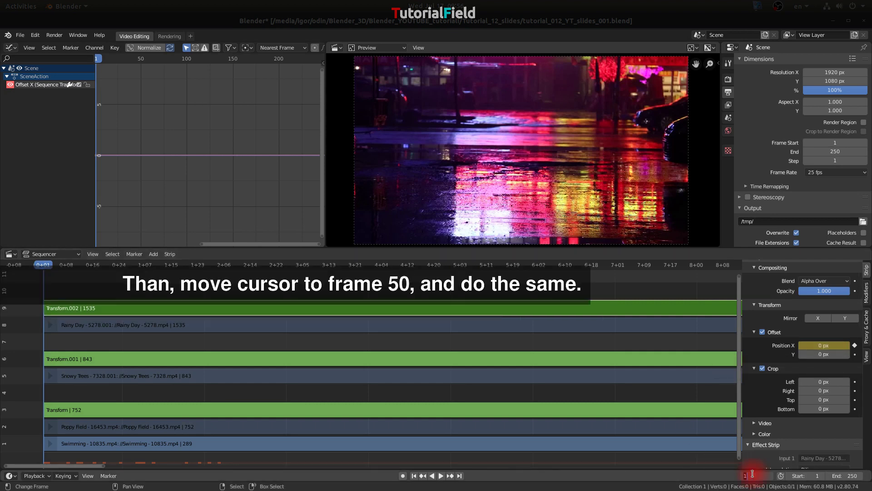
type("50")
key("Return")
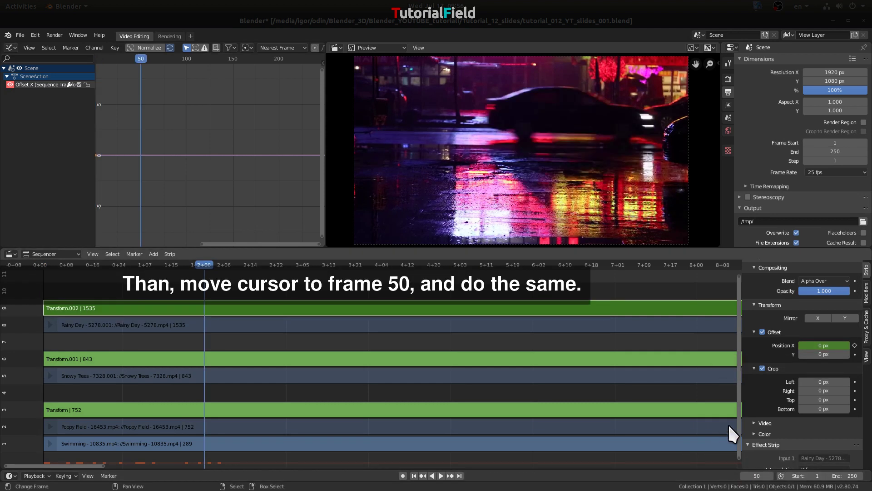
key("i")
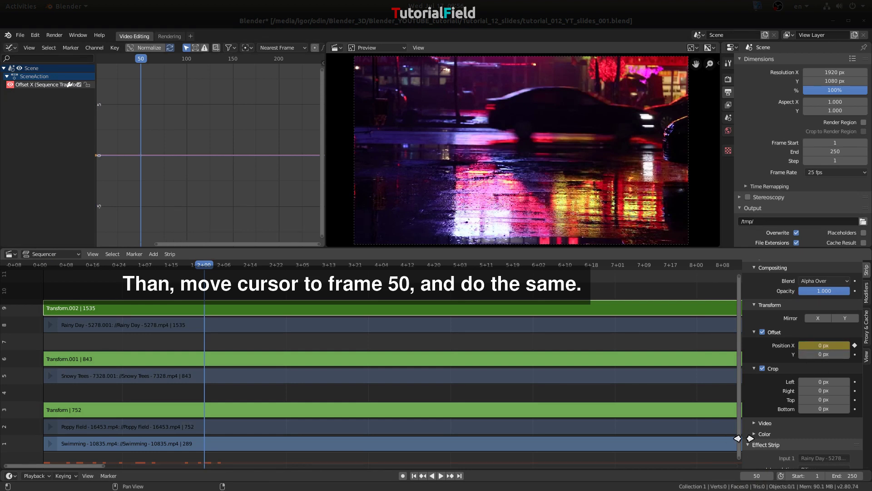
left_click(755, 475)
type("100")
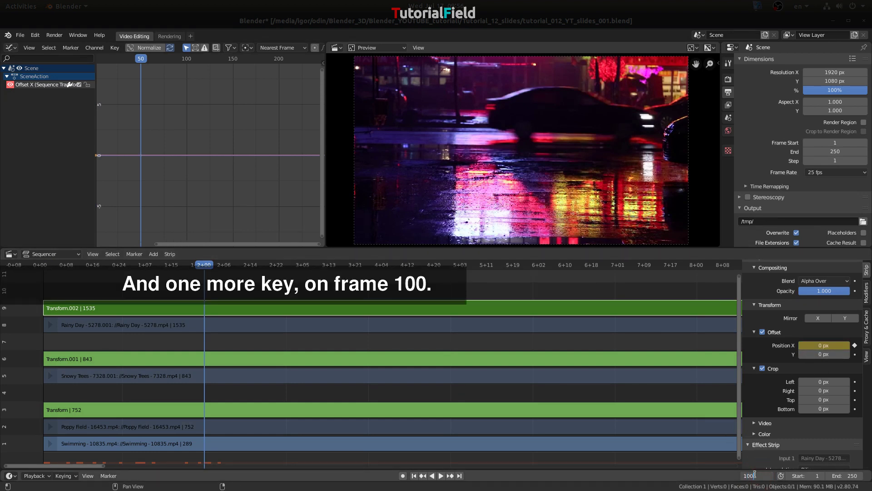
key("Return")
key("i")
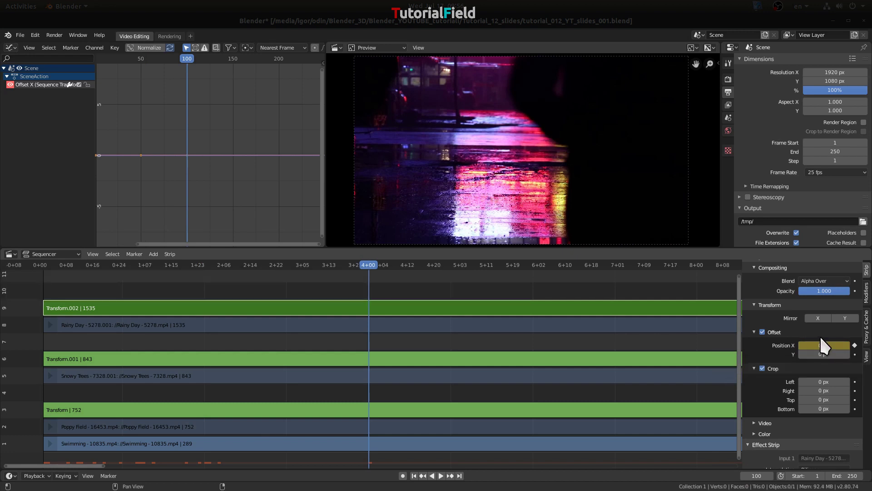
scroll(224, 198, "left", 3)
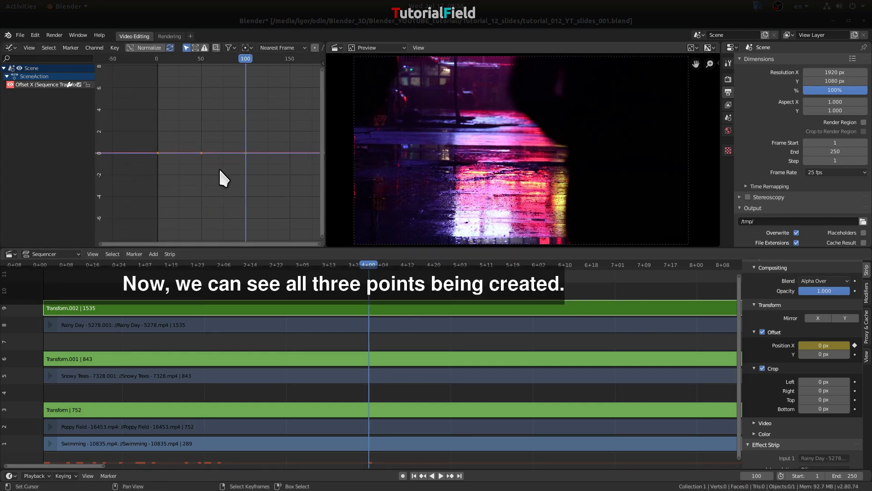
left_click(217, 122)
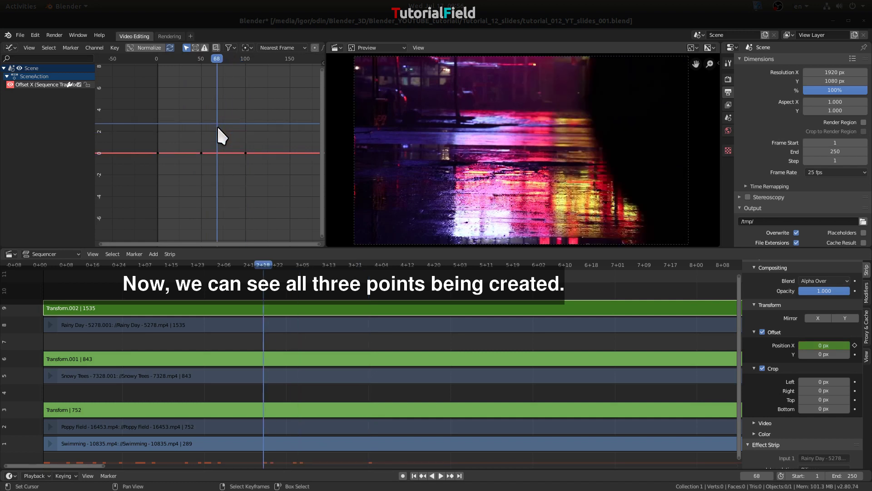
- Box-select the first two Offset X keys, lower them to -1920, then scrub to frame 55
key("b")
left_click_drag(217, 128, 151, 162)
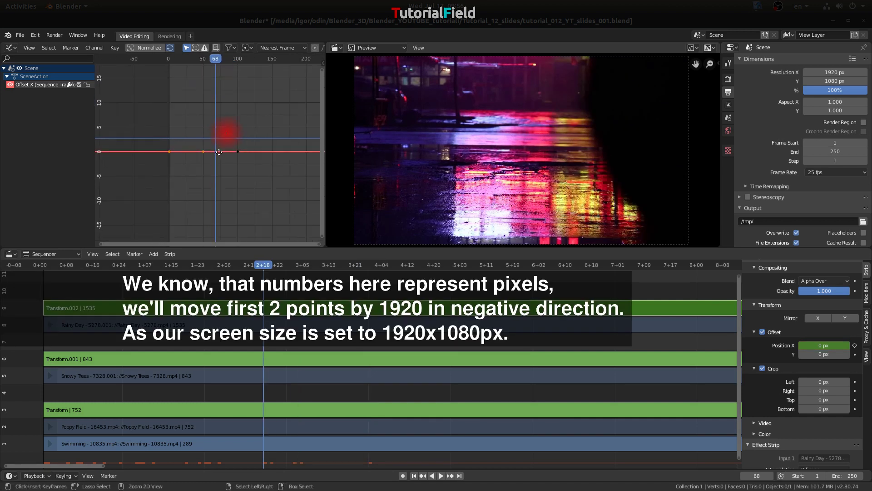
scroll(218, 132, "down", 5)
mouse_move(216, 198)
left_mouse_down()
mouse_move(214, 84)
mouse_move(218, 122)
left_mouse_up()
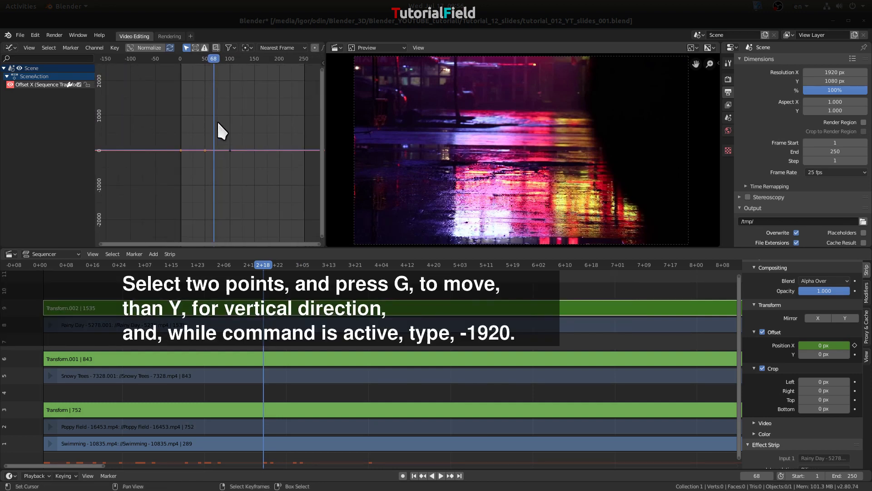
scroll(213, 171, "down", 1)
key("g")
key("y")
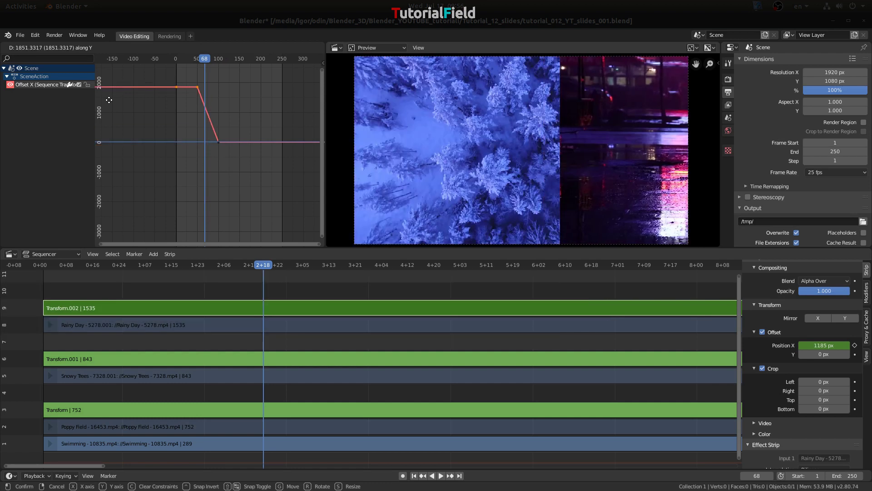
type("-1920")
key("Return")
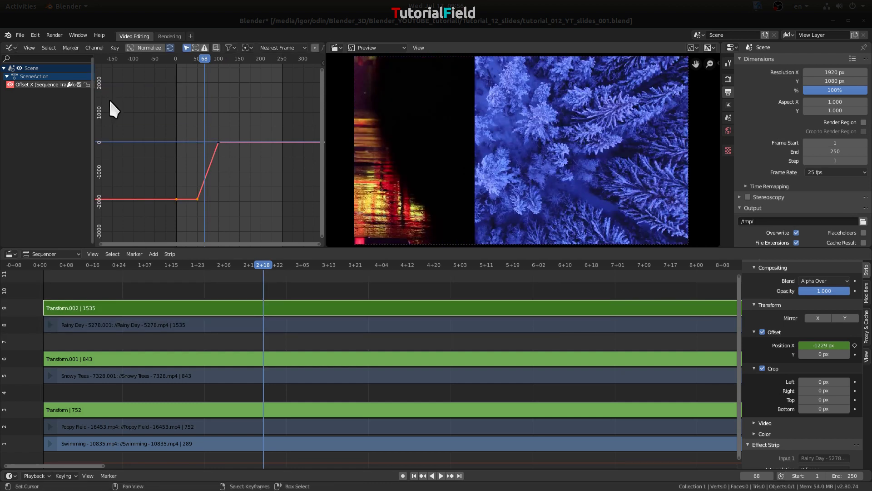
left_click_drag(201, 144, 206, 190)
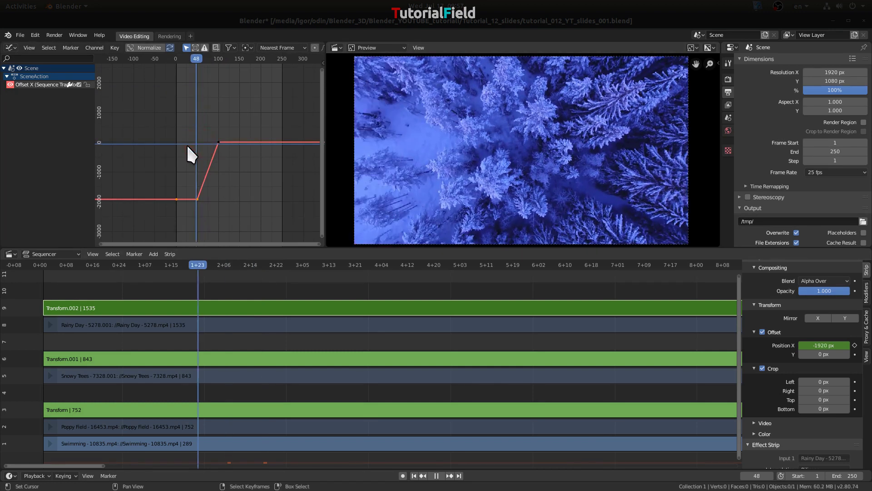
- Set the Offset X keyframes to Bezier interpolation and scrub around frames 47–69 to preview
scroll(206, 189, "up", 3)
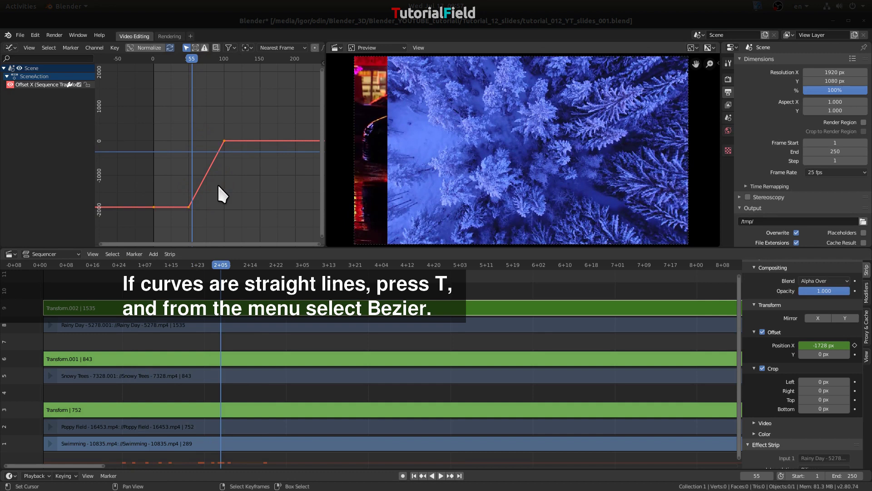
key("t")
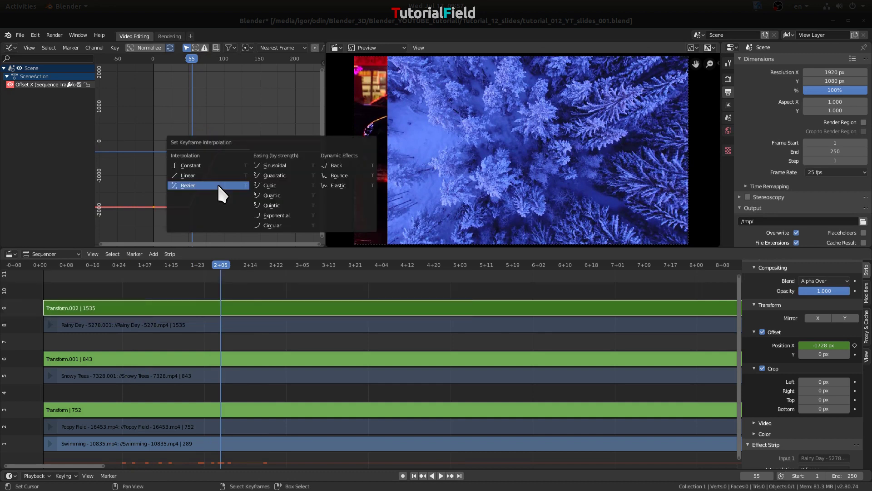
left_click(218, 186)
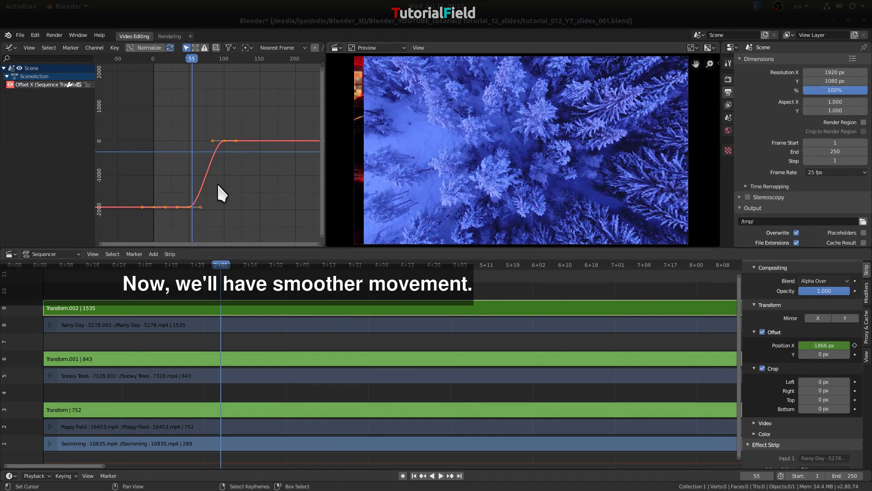
left_click_drag(180, 168, 190, 170)
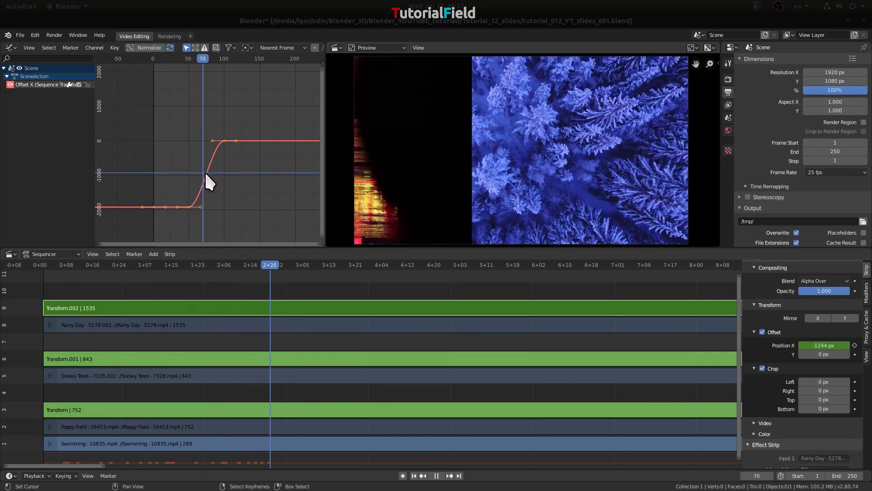
mouse_move(191, 172)
left_mouse_down()
mouse_move(220, 174)
mouse_move(169, 174)
mouse_move(219, 184)
left_mouse_up()
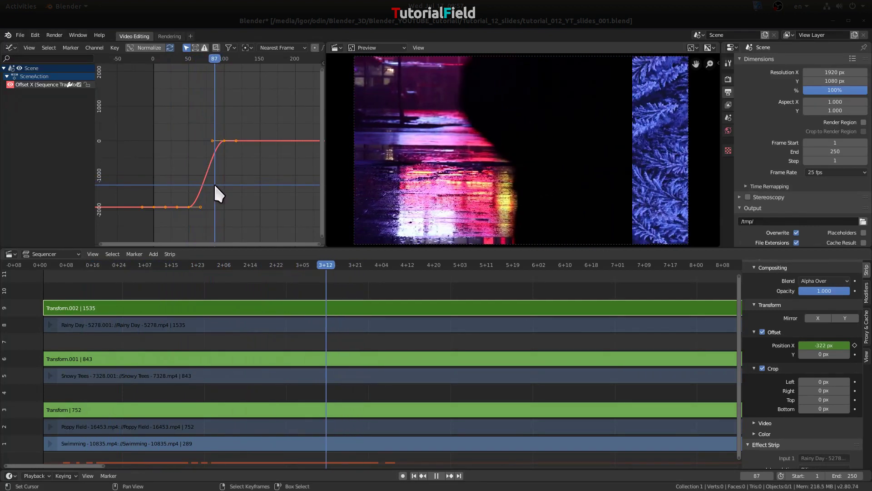
left_click_drag(219, 184, 202, 185)
- At frame 1, add a starting Offset X keyframe to both Transform.001 and Transform
key("shift+Left")
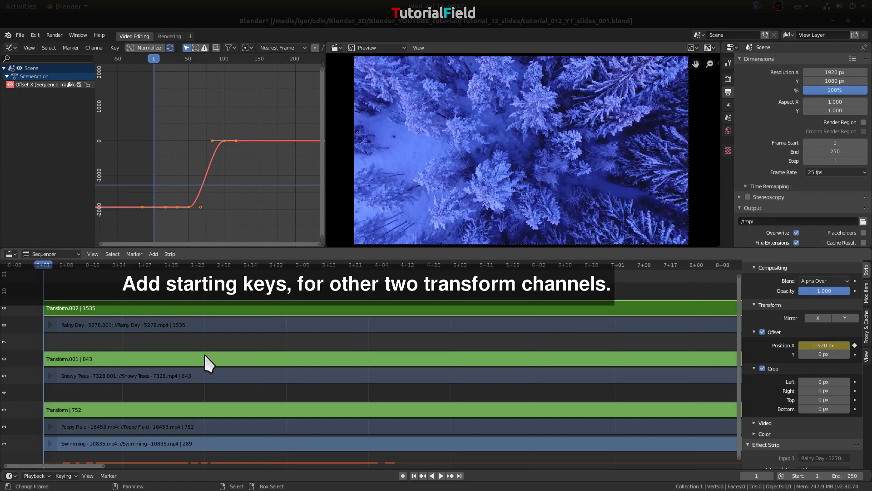
left_click(205, 356)
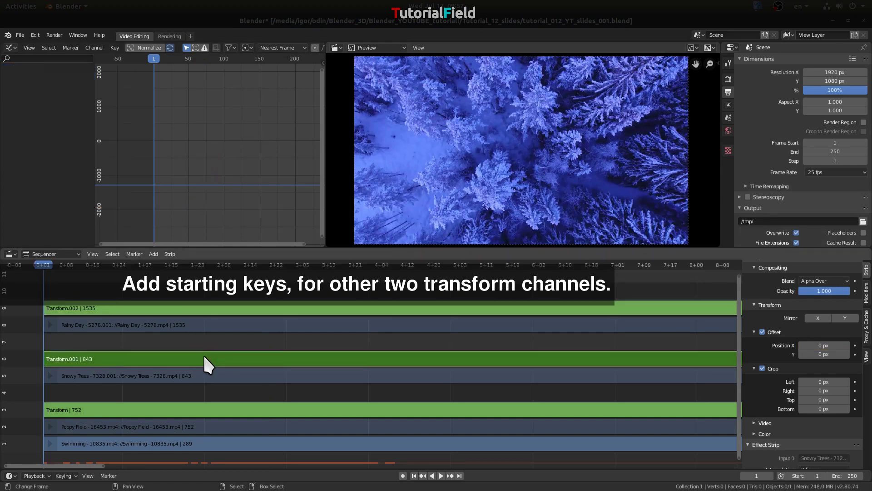
left_click(200, 408)
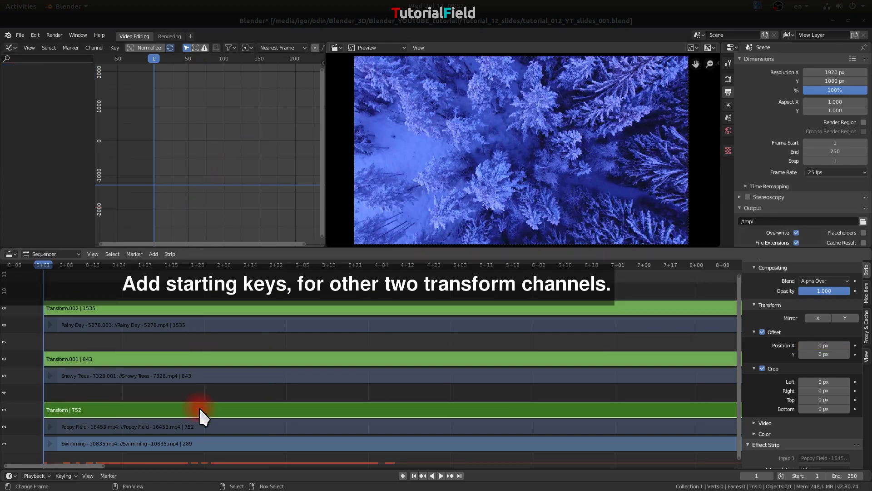
left_click(207, 308)
left_click(233, 358)
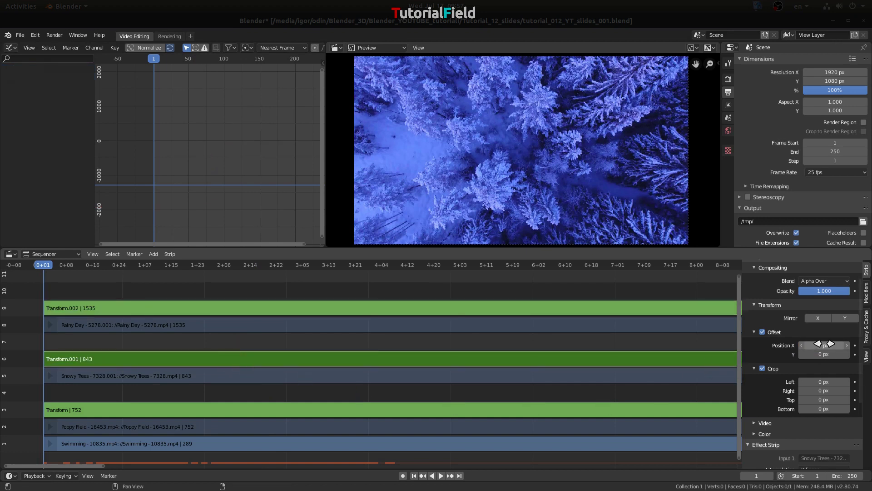
key("i")
left_click(707, 411)
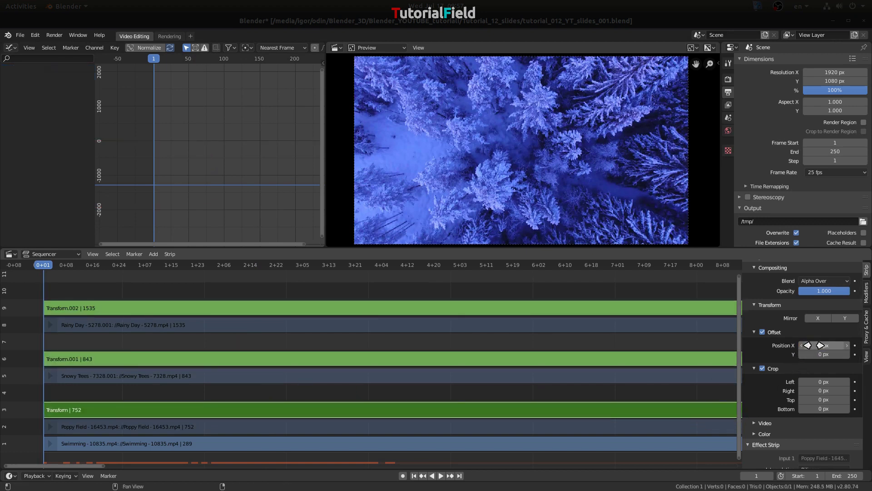
key("i")
- Paste Transform.002's slide-in curve onto Transform.001 and Transform
left_click(289, 310)
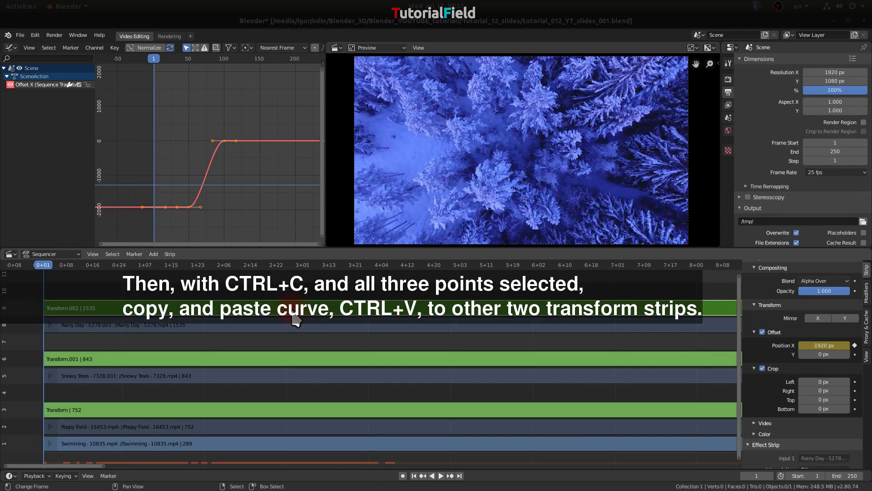
left_click_drag(203, 196, 202, 181)
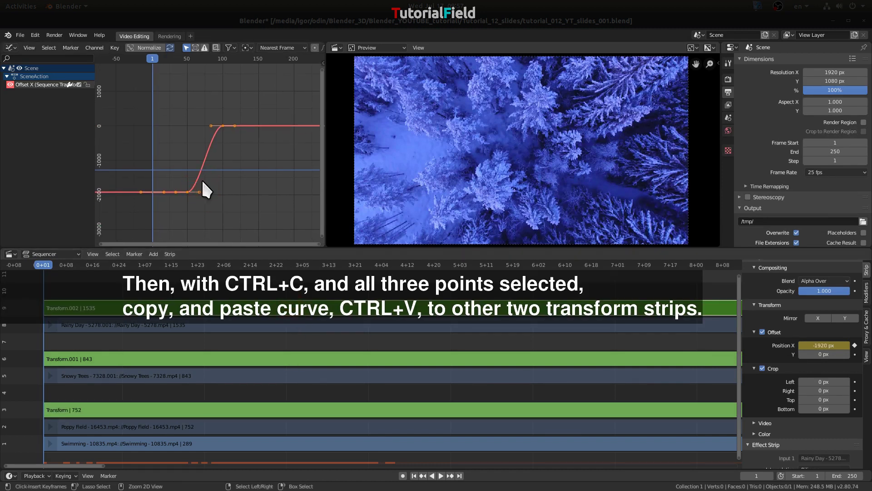
left_click(222, 357)
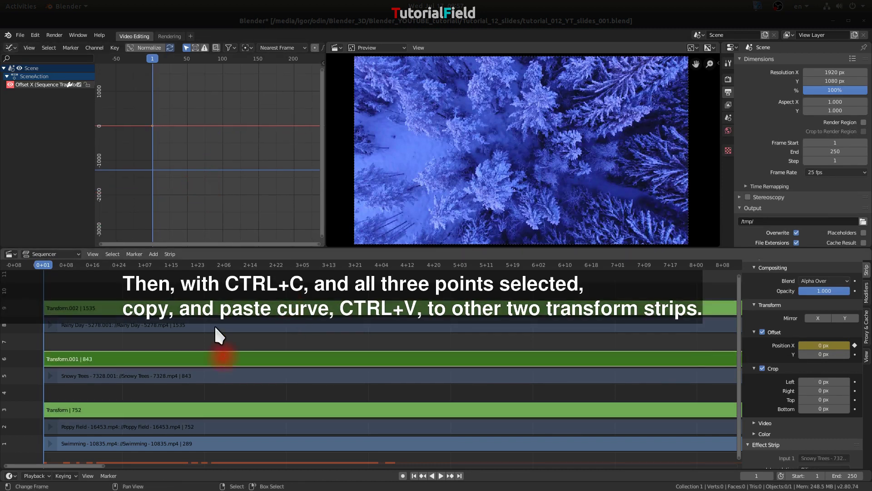
key("ctrl+v")
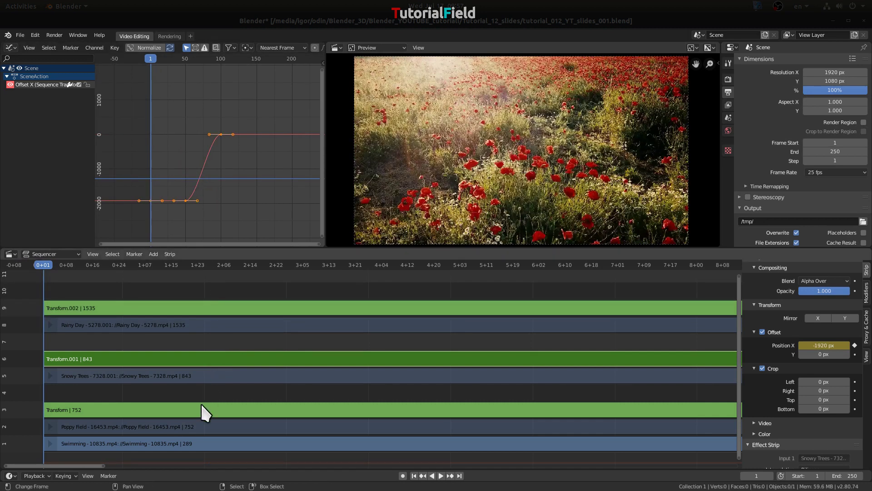
left_click(201, 405)
left_click(195, 171)
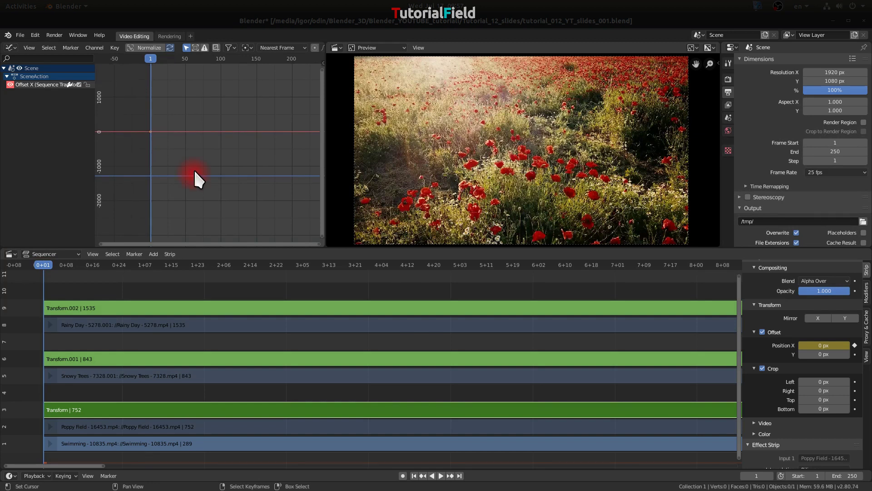
key("ctrl+v")
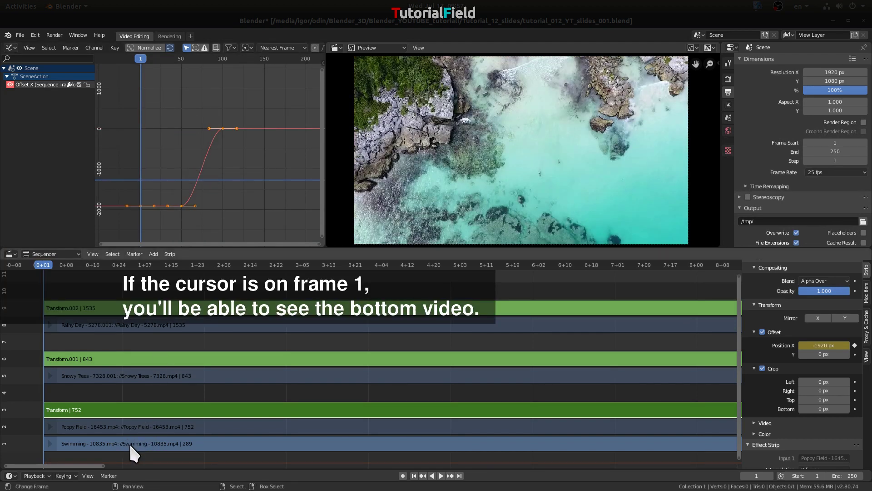
- Play and scrub the animation from the start to check the slide-ins, then reselect Transform.001
left_click(145, 152)
key("space")
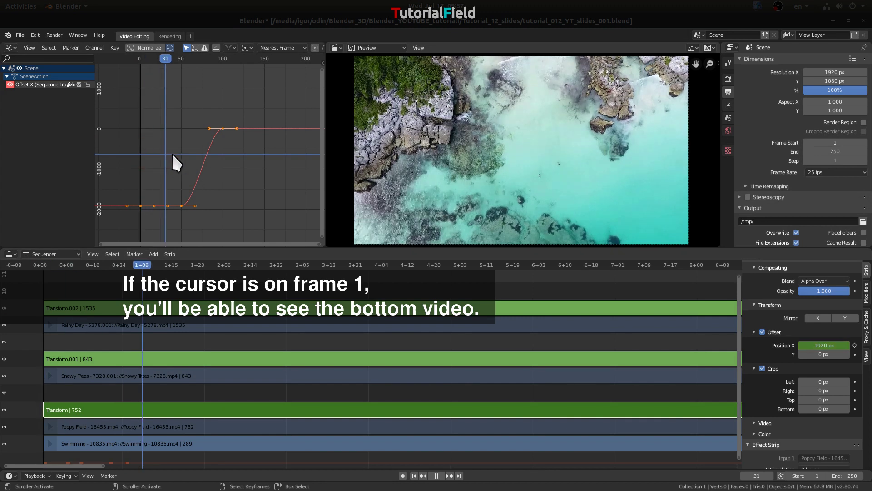
mouse_move(188, 156)
left_mouse_down()
mouse_move(208, 157)
mouse_move(160, 156)
left_mouse_up()
key("space")
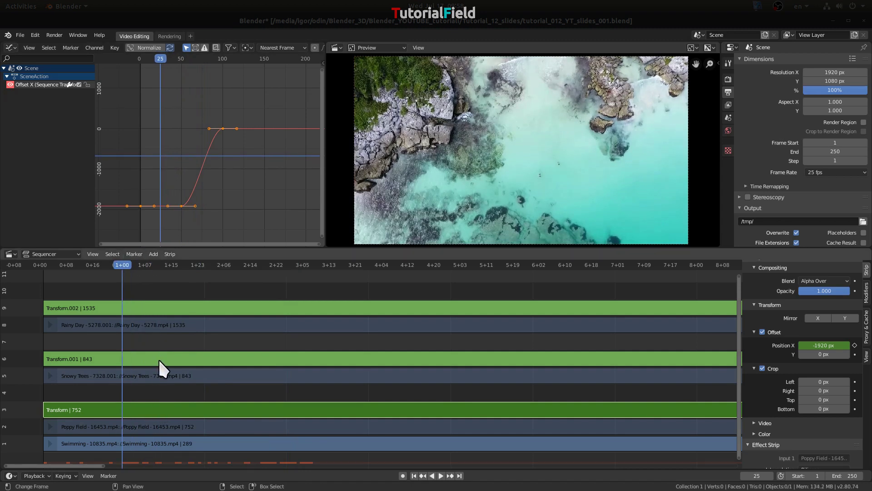
left_click(159, 357)
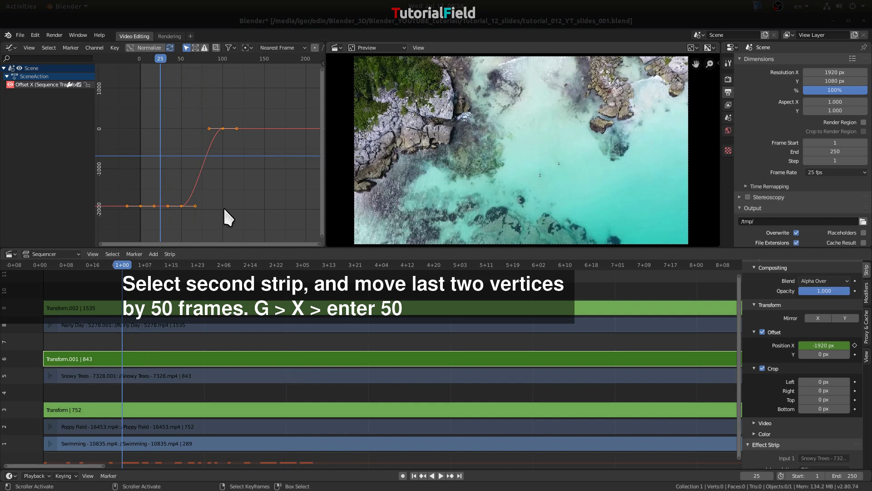
- Move the last two keys of Transform.001's curve later along the time axis
left_click_drag(257, 109, 182, 208)
key("g")
key("x")
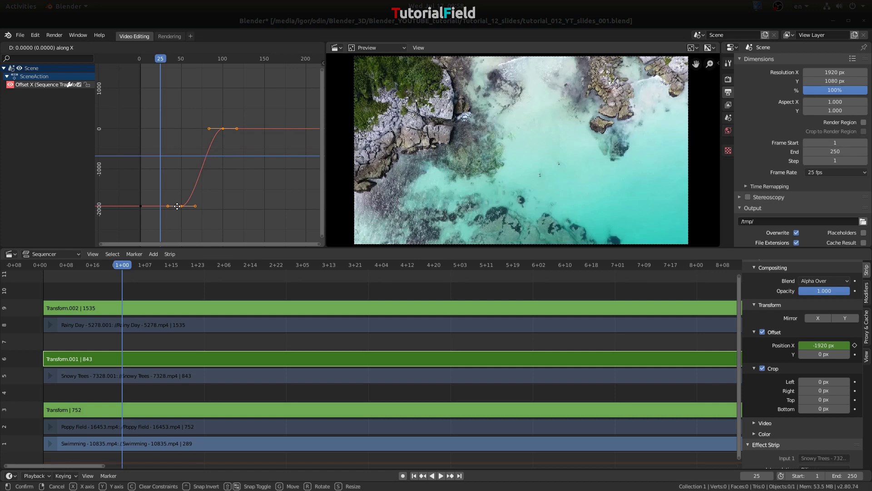
right_click(177, 206)
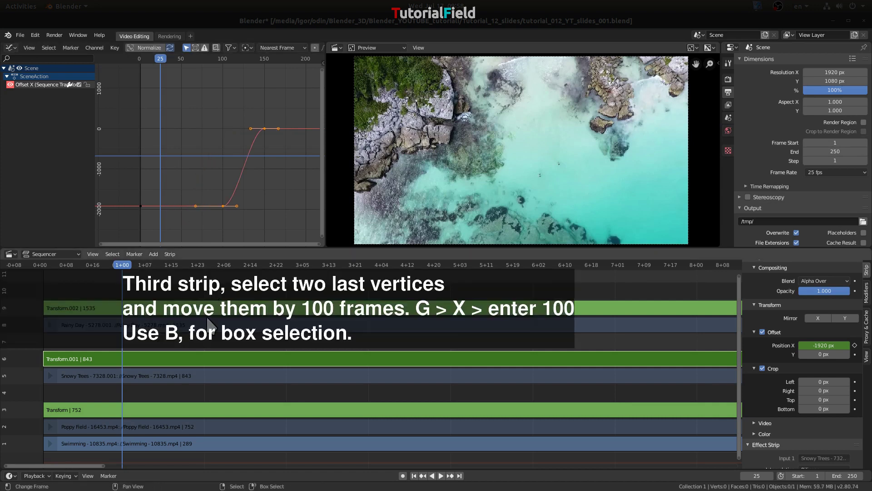
- Box-select the last two keys of Transform.002's curve and shift them later in time
left_click(207, 314)
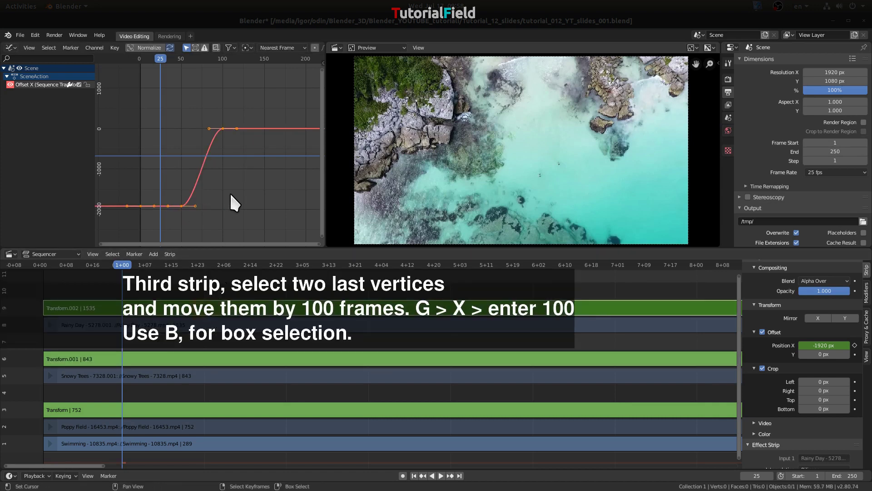
key("alt+a")
key("b")
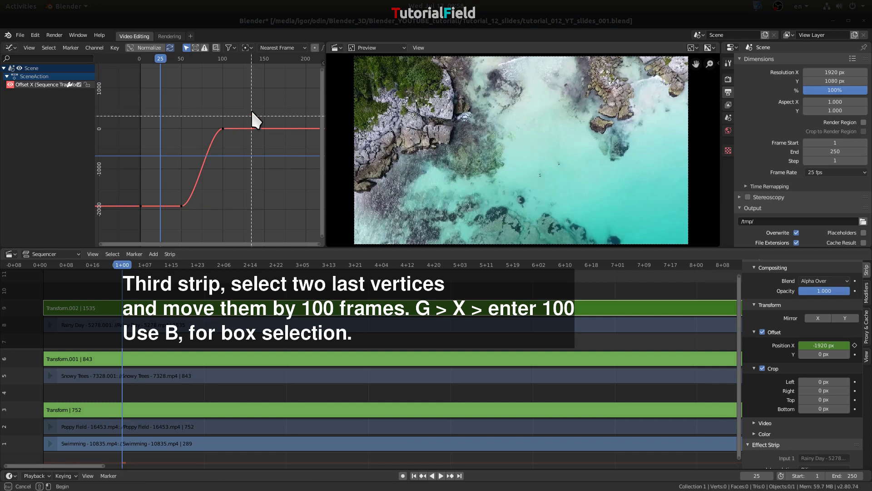
left_click_drag(251, 109, 174, 217)
type("gx")
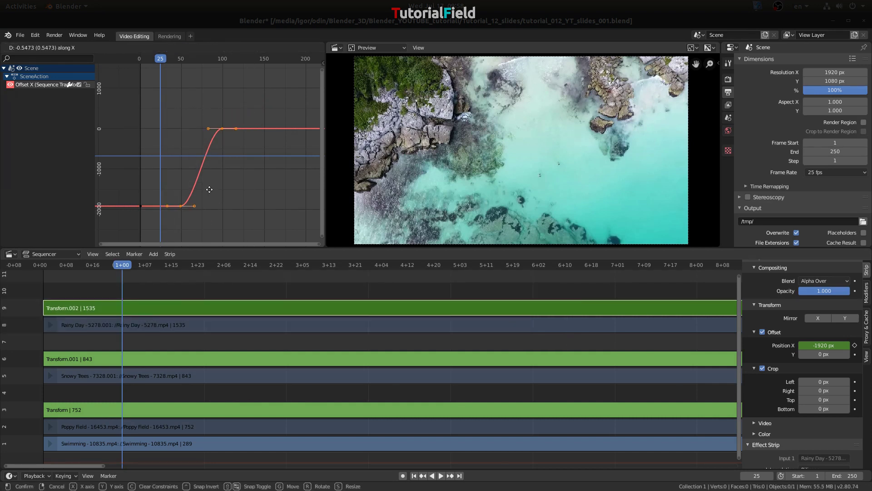
type("10")
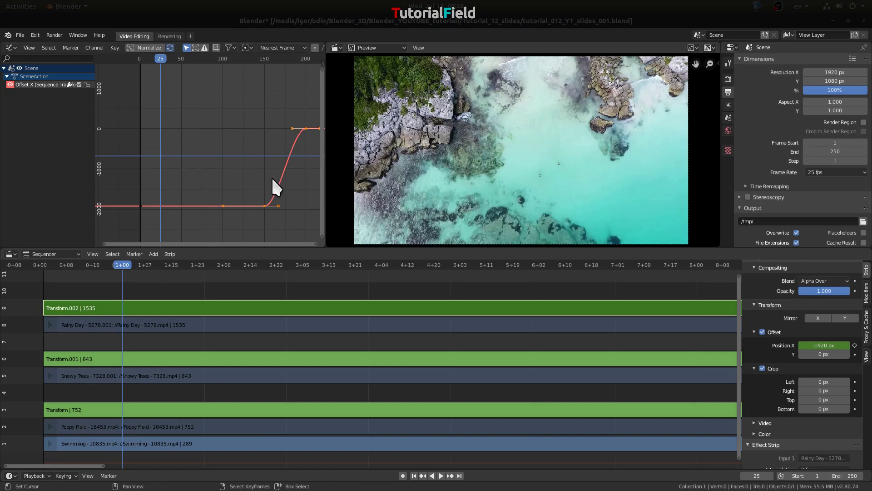
mouse_move(276, 157)
left_mouse_down()
mouse_move(241, 163)
mouse_move(234, 181)
mouse_move(204, 157)
mouse_move(195, 194)
left_mouse_up()
- Select all three transform strips, play and scrub the staggered slide-ins, then return to frame 1
left_click(200, 359, "shift")
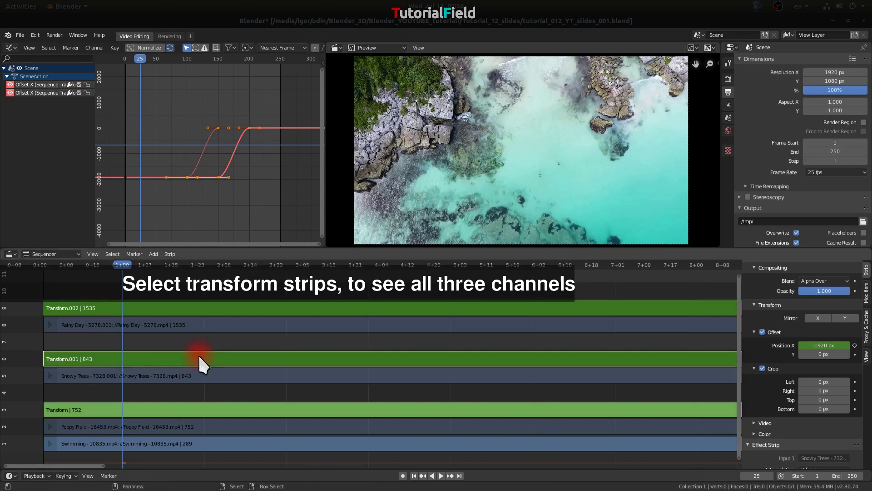
left_click(197, 410, "shift")
key("space")
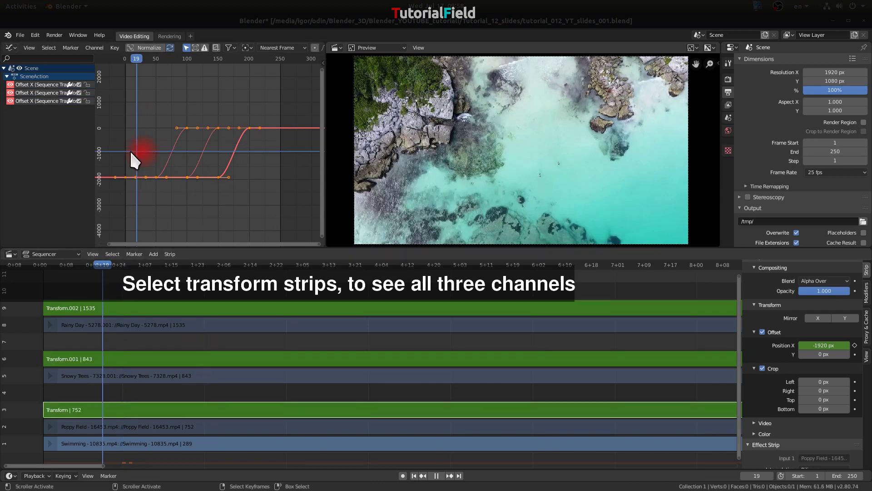
left_click_drag(155, 157, 266, 173)
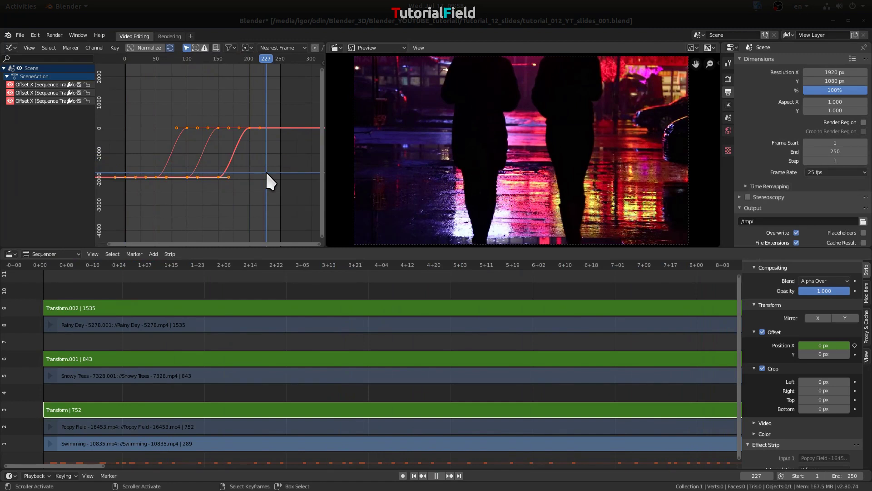
left_click_drag(266, 173, 266, 173)
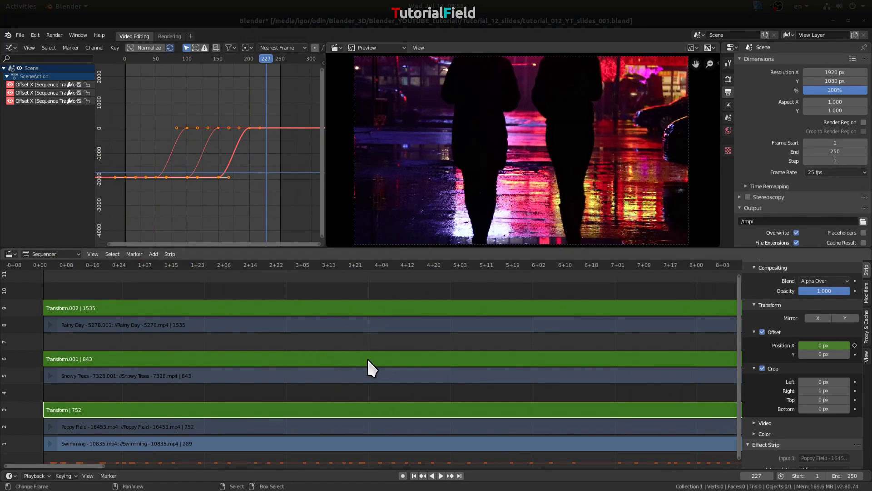
scroll(366, 357, "down", 2)
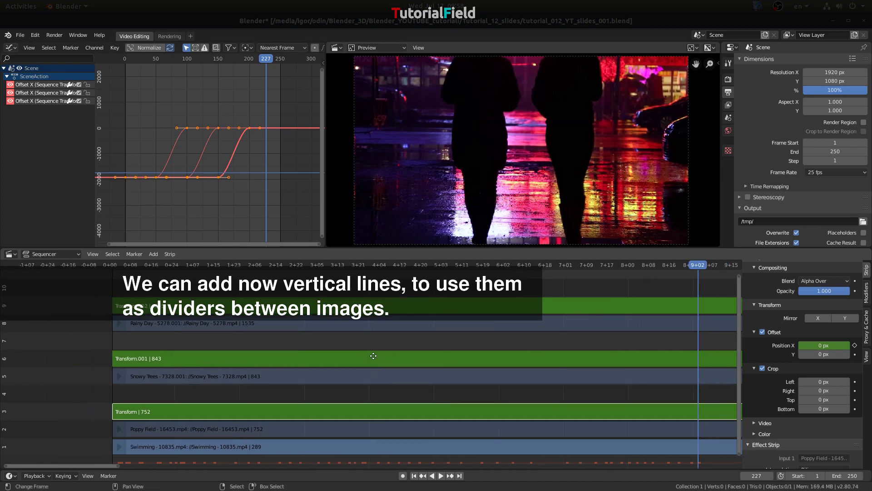
left_click_drag(374, 356, 318, 352)
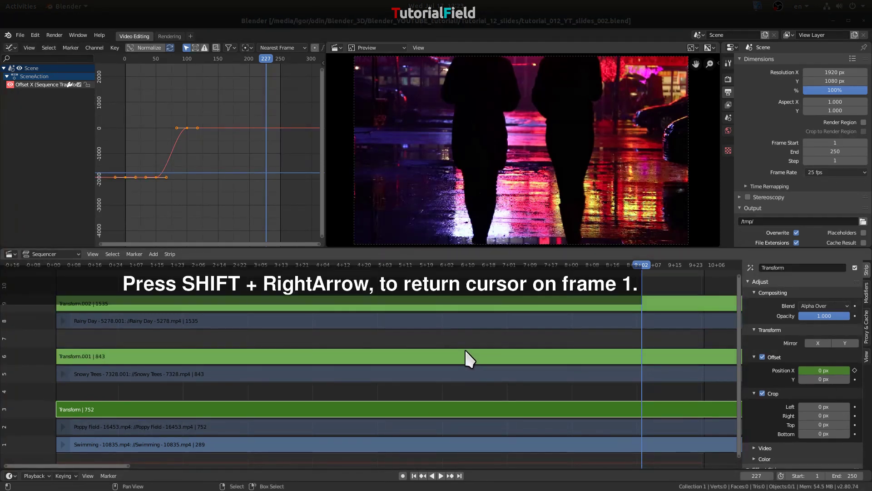
key("shift+Left")
- Add a solid Color strip at frame 1 and stretch it across the full video
key("shift+a")
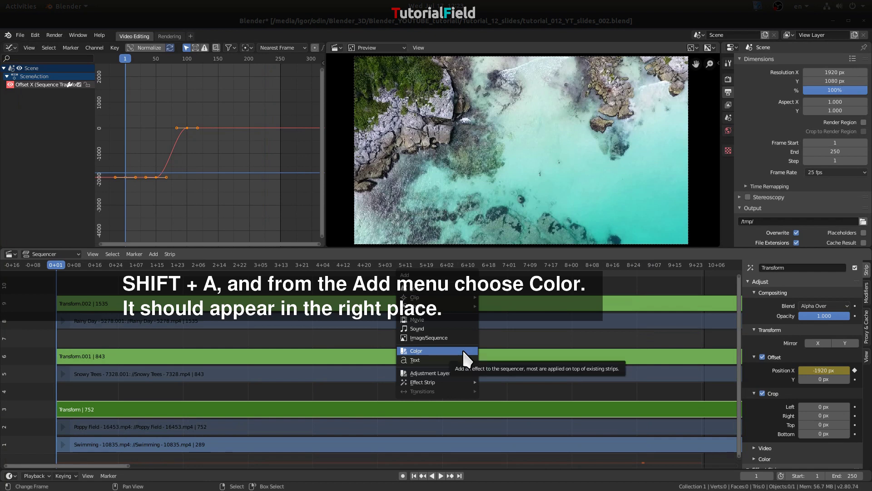
left_click(462, 348)
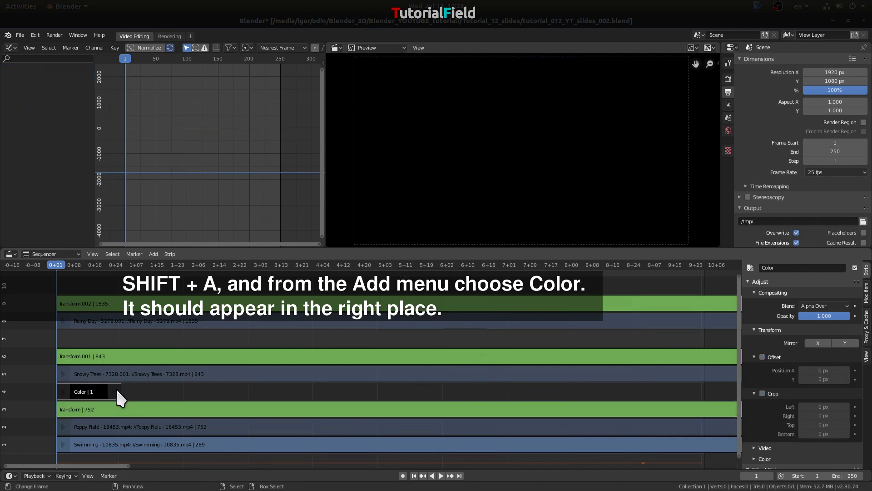
left_click_drag(115, 392, 717, 391)
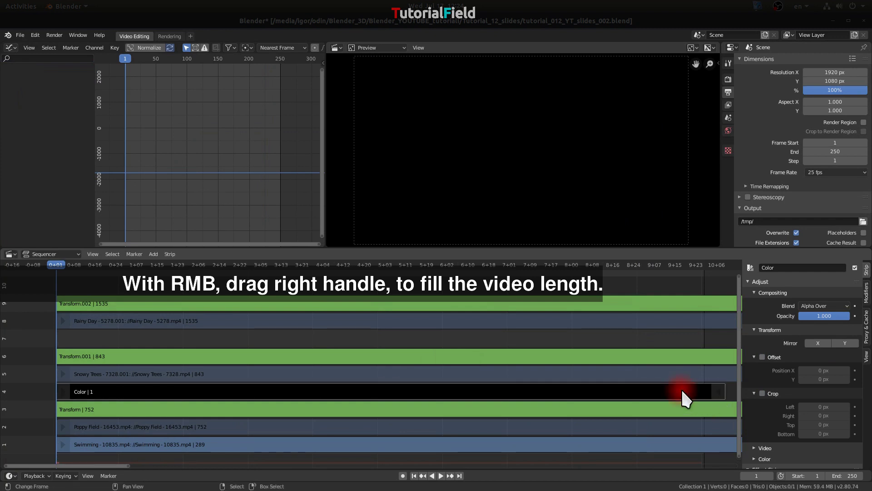
- Lighten the Color strip's colour toward white using its colour picker
scroll(786, 400, "down", 3)
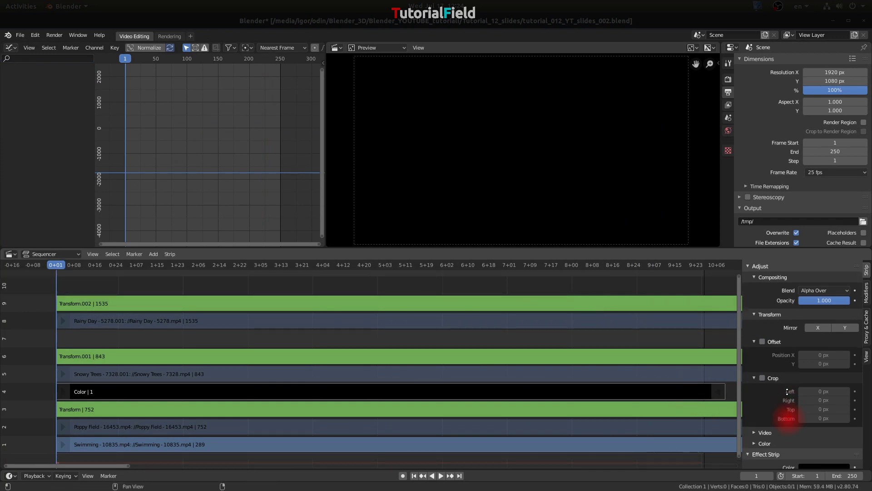
left_click(816, 439)
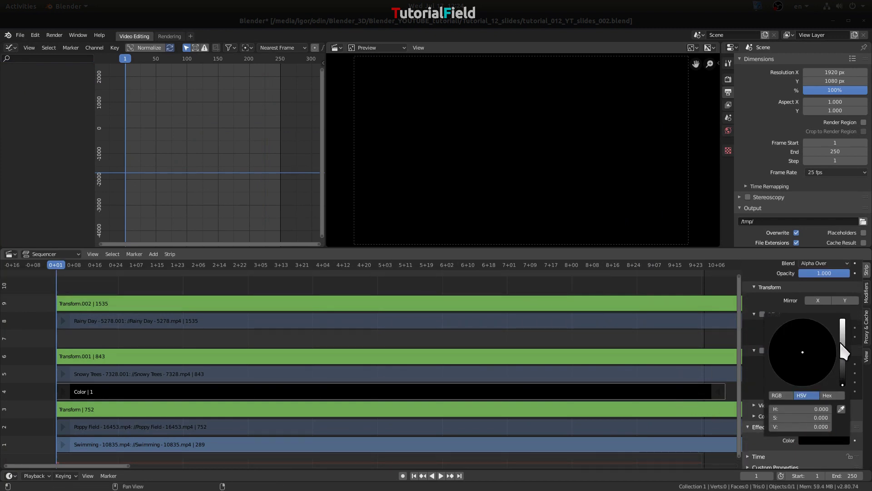
left_click_drag(840, 340, 843, 320)
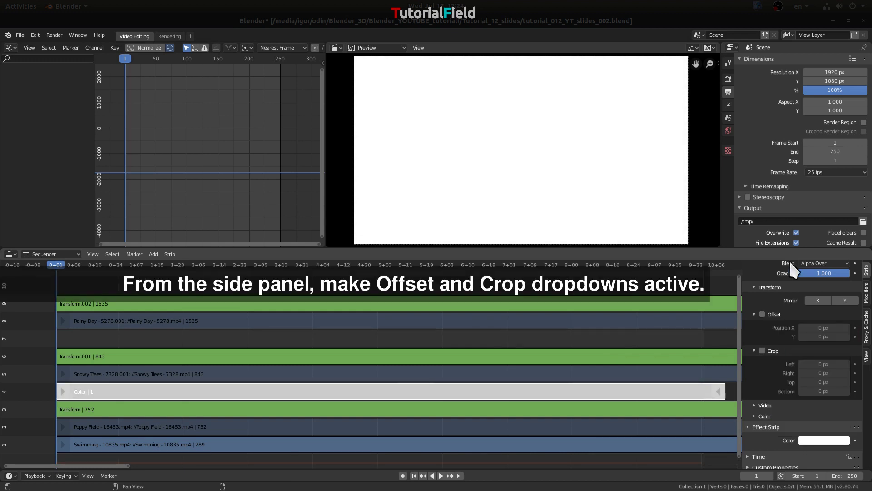
scroll(777, 355, "up", 2)
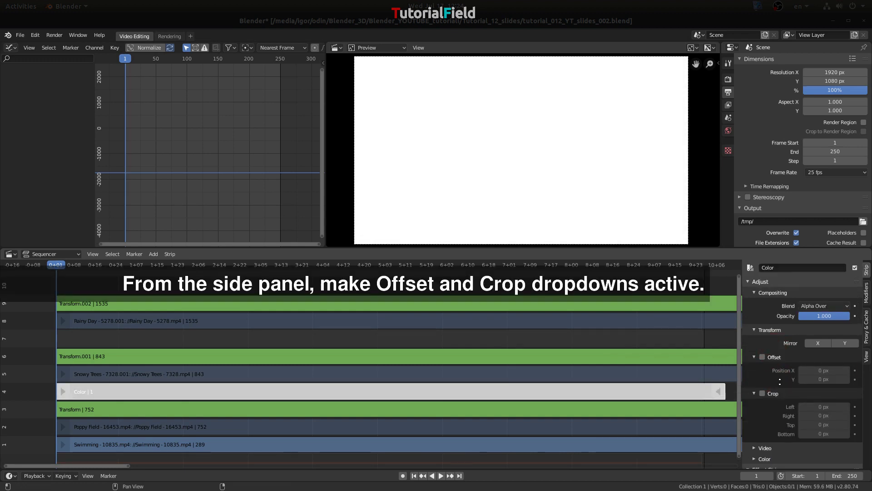
- Enable Offset and Crop on the white strip and set Crop Right to 1915 px
mouse_move(750, 353)
left_mouse_down()
mouse_move(752, 365)
mouse_move(753, 353)
left_mouse_up()
left_click(763, 357)
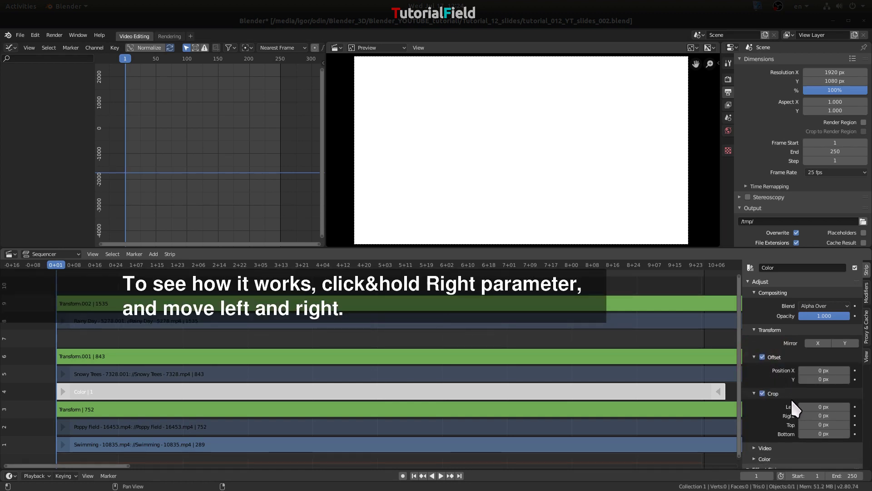
left_click_drag(824, 415, 845, 416)
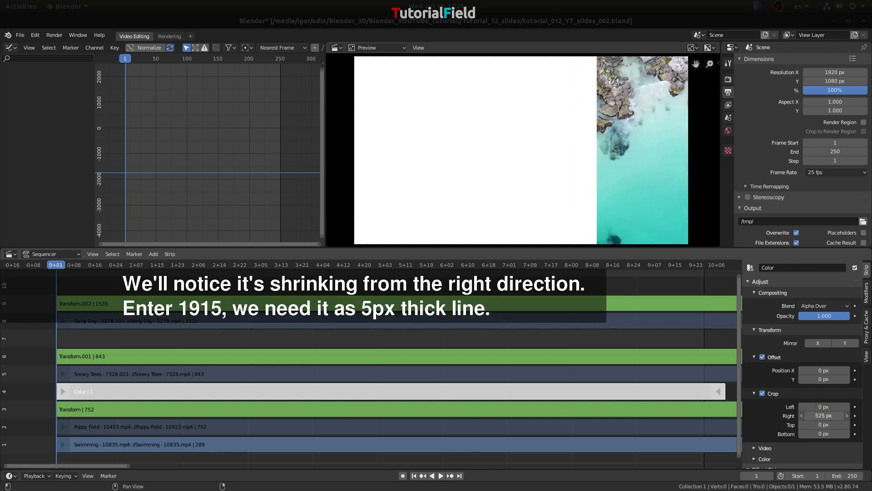
left_click(814, 415)
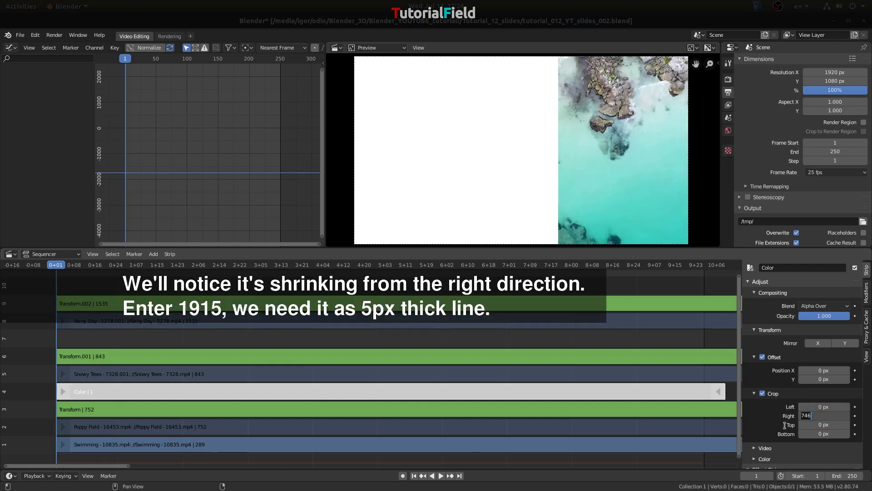
type("1915")
key("Return")
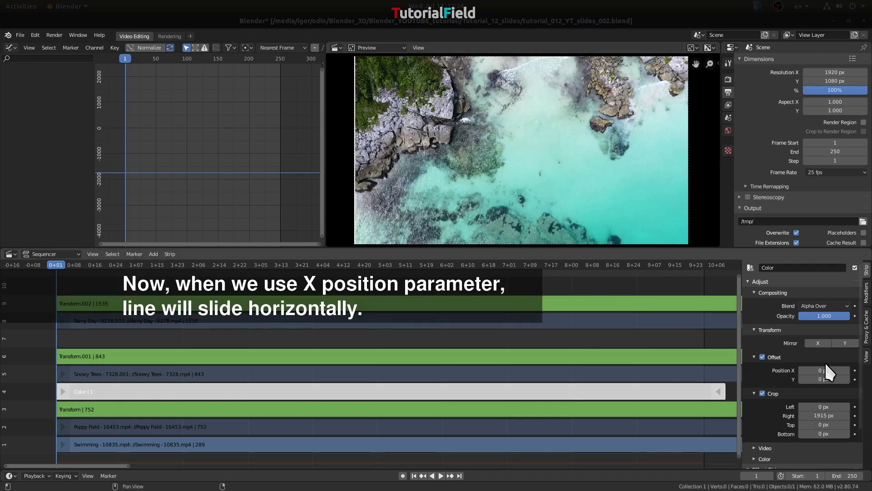
mouse_move(824, 370)
left_mouse_down()
mouse_move(839, 370)
mouse_move(826, 371)
left_mouse_up()
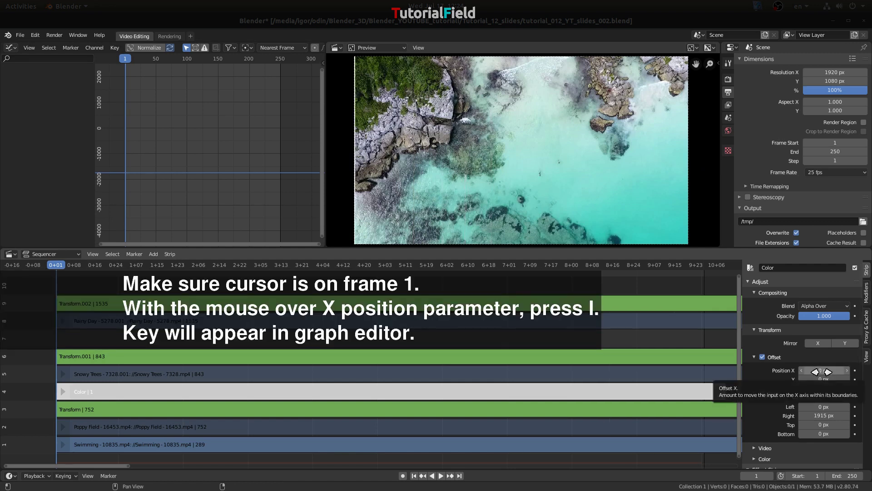
- Key the line's Offset X, paste the Transform strip's slide-in curve, and raise it by 1920
key("i")
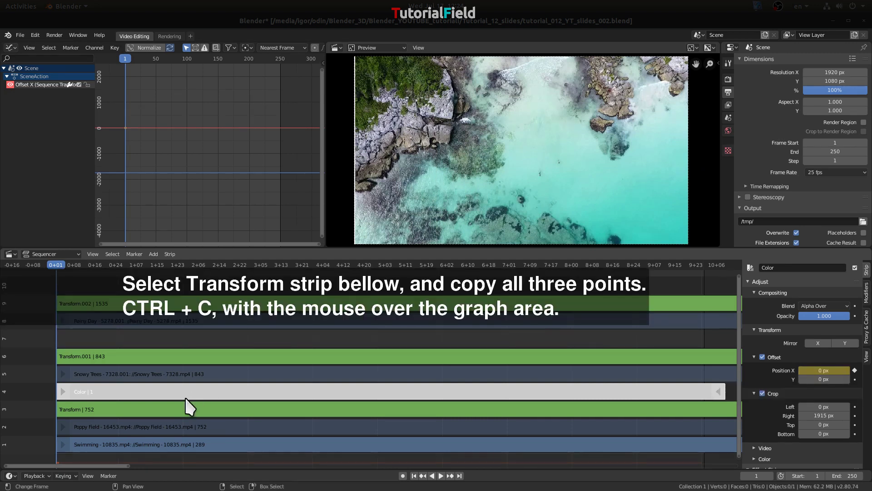
left_click(172, 409)
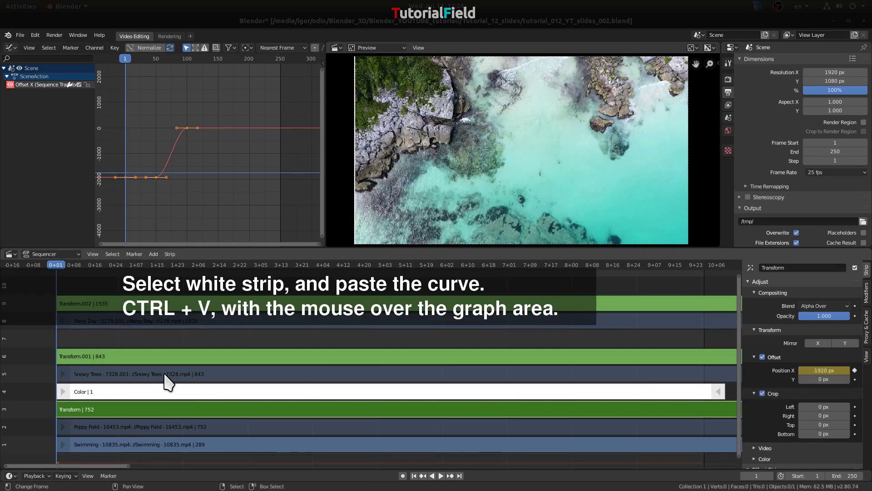
left_click(166, 391)
key("ctrl+v")
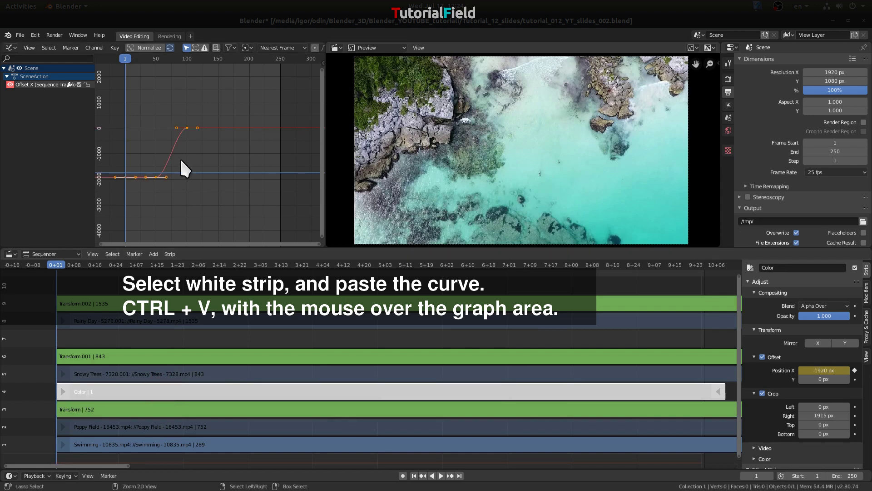
key("g")
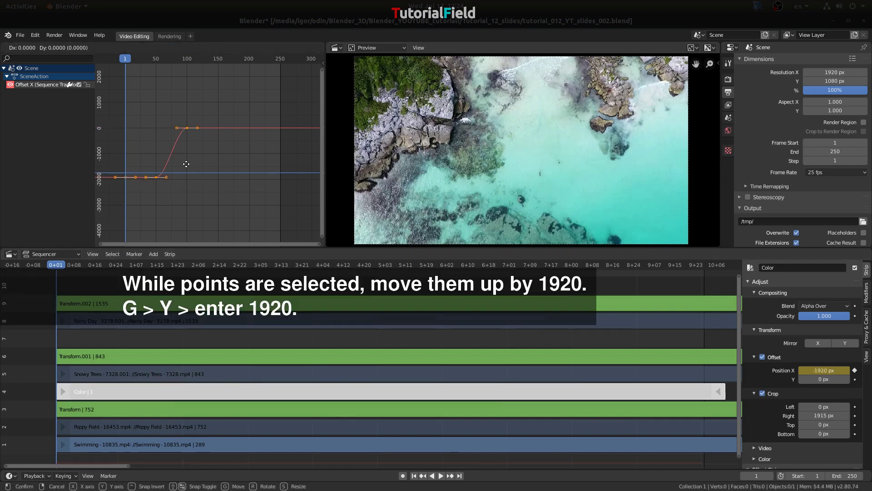
key("y")
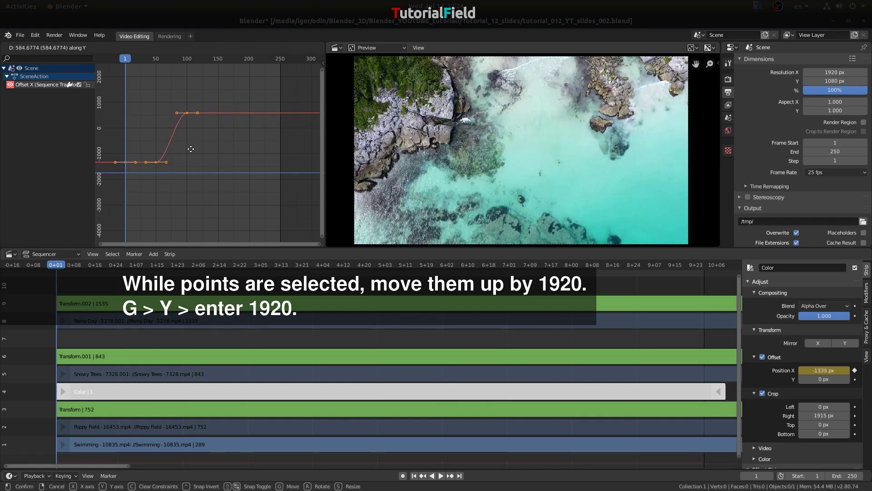
type("1920")
key("Return")
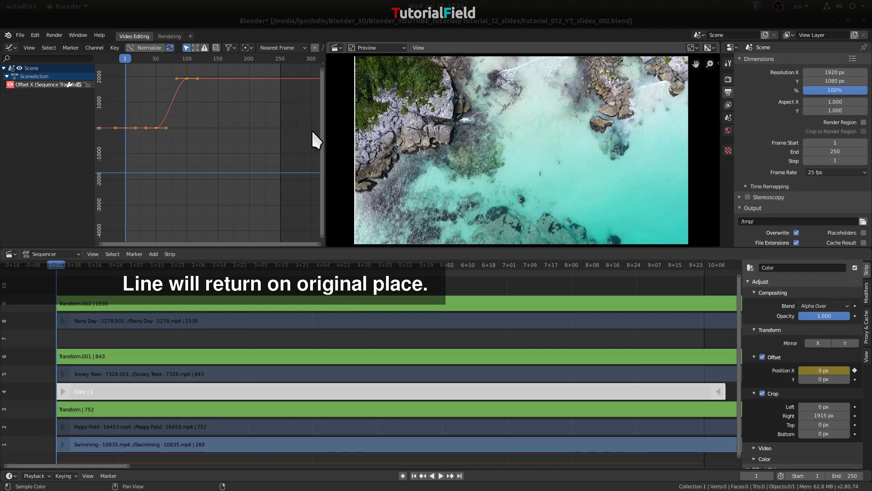
- Play and scrub to confirm the line follows the clip edge, then return to frame 1
key("space")
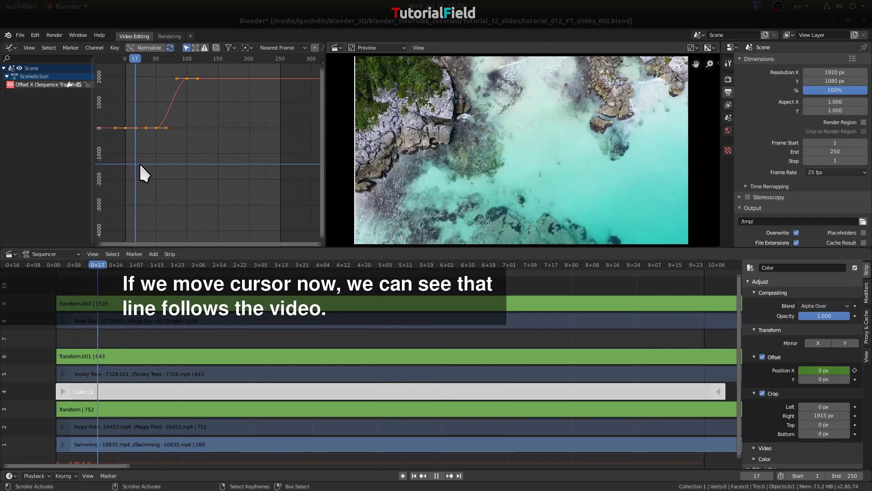
mouse_move(140, 165)
left_mouse_down()
mouse_move(182, 167)
mouse_move(164, 167)
left_mouse_up()
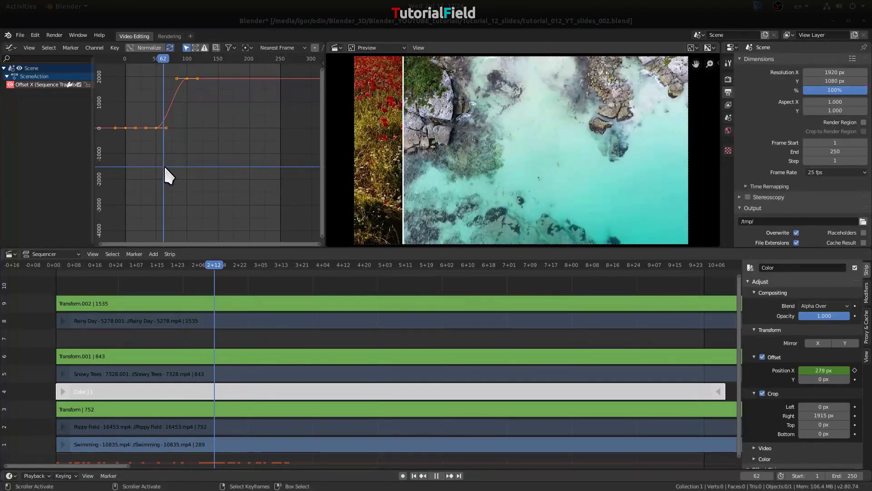
left_click_drag(164, 168, 167, 167)
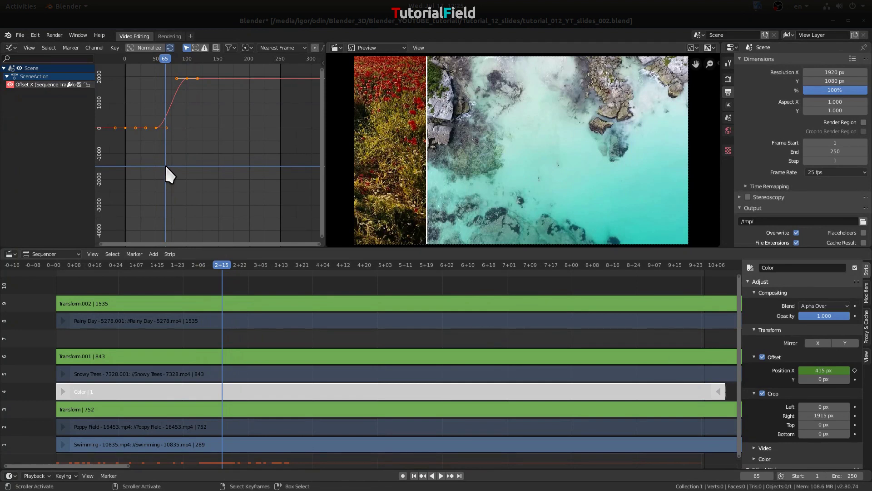
key("shift+Left")
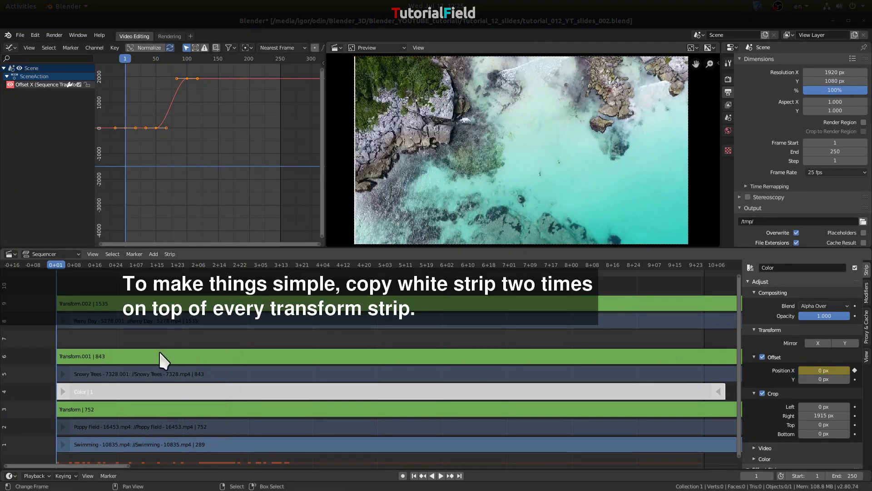
- Duplicate the white line into channel 7 and delay its ramp keys by 50 frames
left_click(143, 388)
key("shift+d")
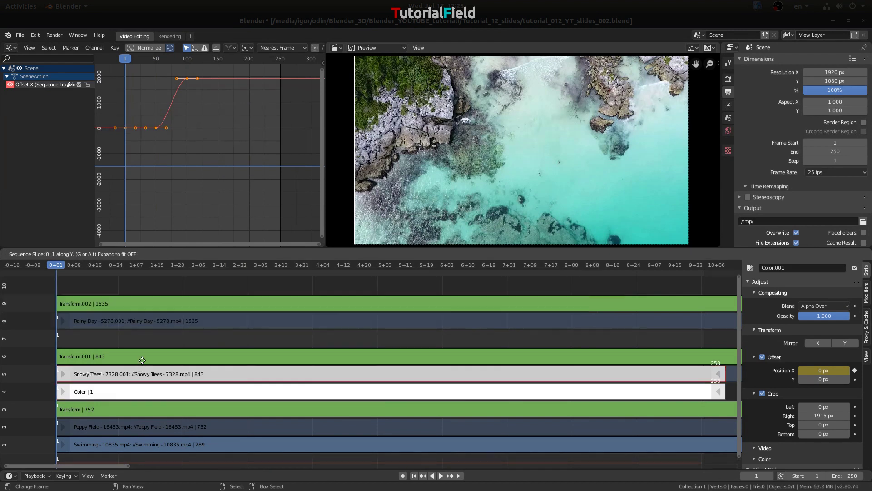
left_click(144, 338)
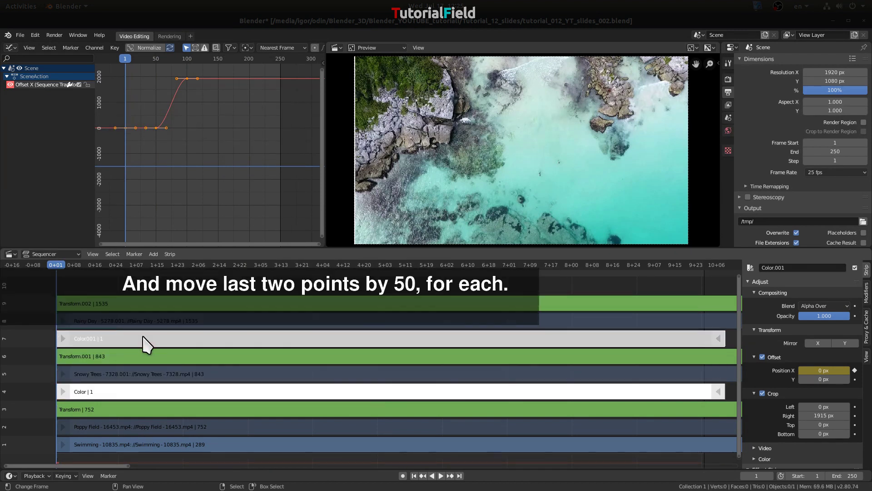
left_click(157, 128)
key("b")
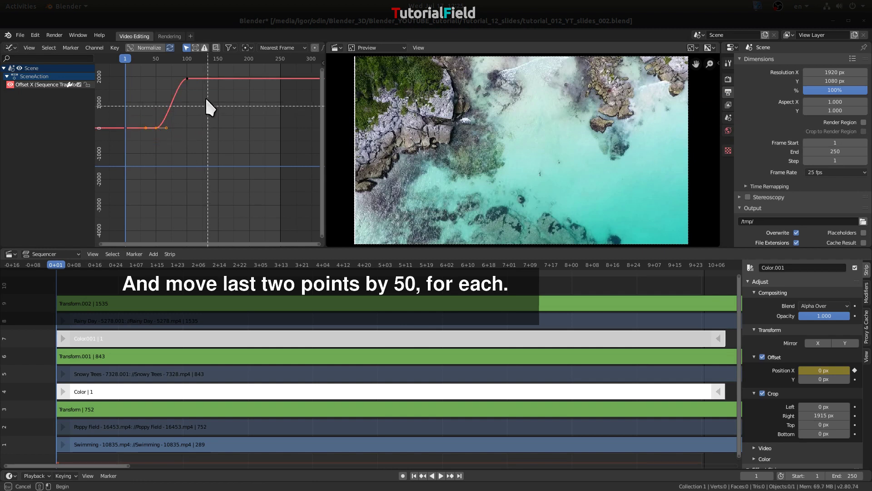
left_click_drag(208, 106, 175, 74)
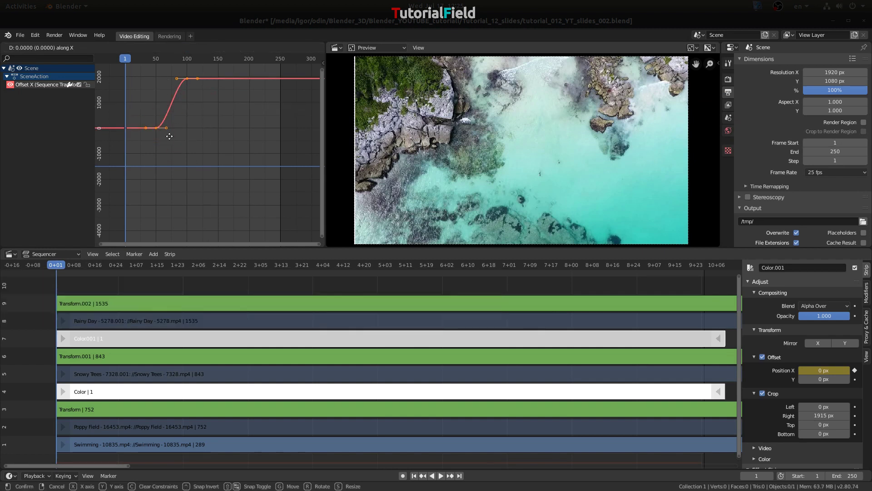
type("gx50")
key("Return")
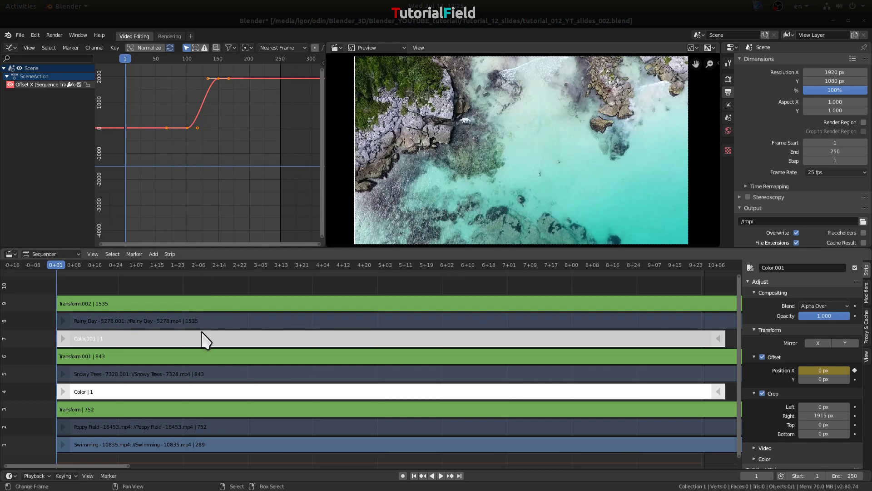
- Duplicate that line into channel 10 and shift its ramp another 50 frames later
left_click(200, 337)
key("shift+d")
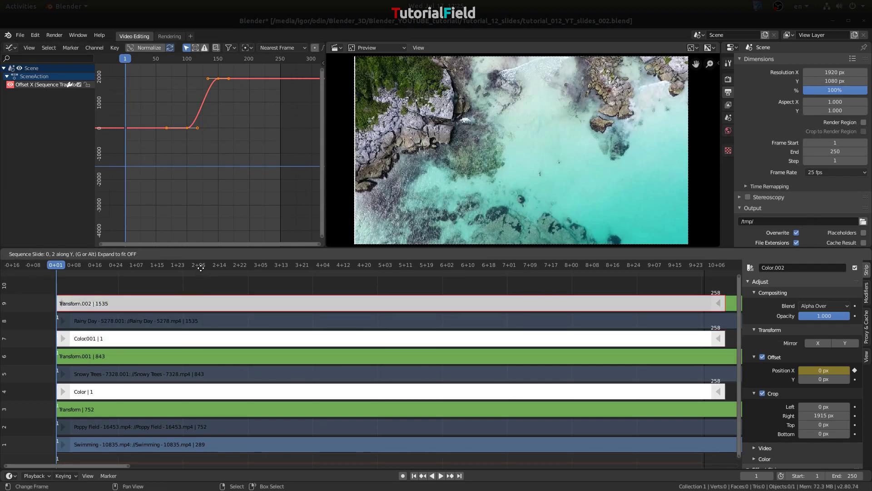
left_click(201, 462)
left_click(209, 288)
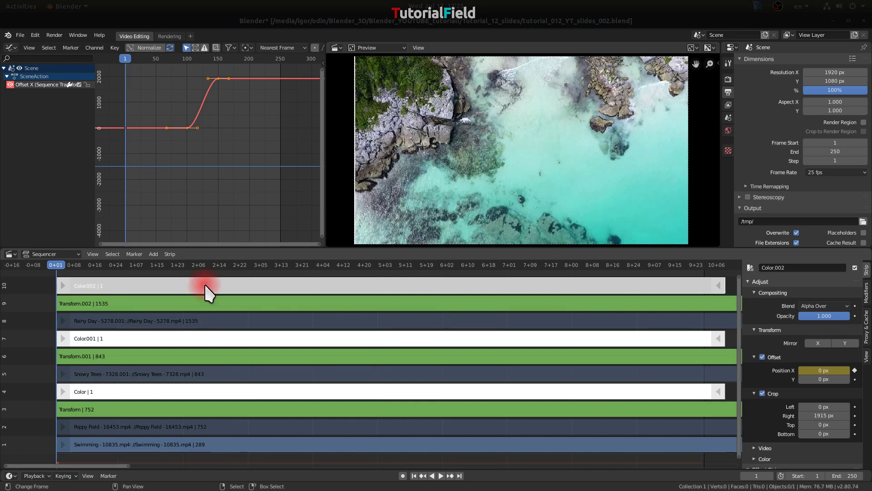
key("g")
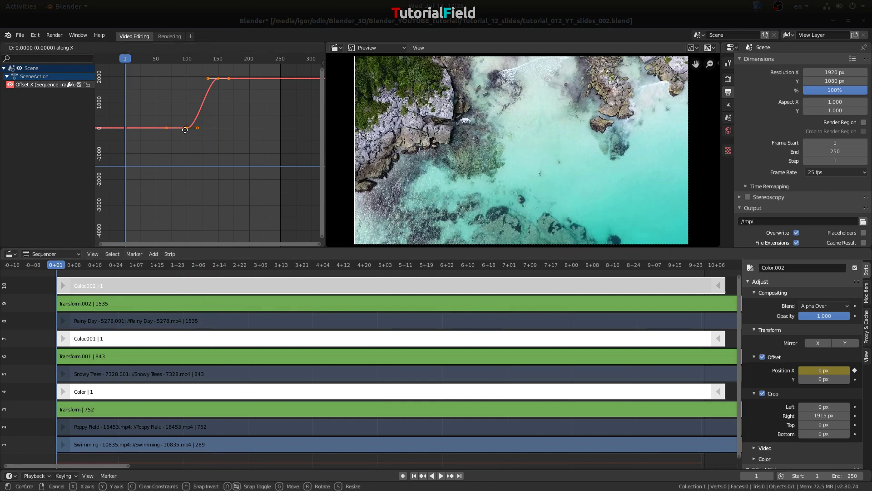
key("x")
key("5")
key("0")
left_click(185, 130)
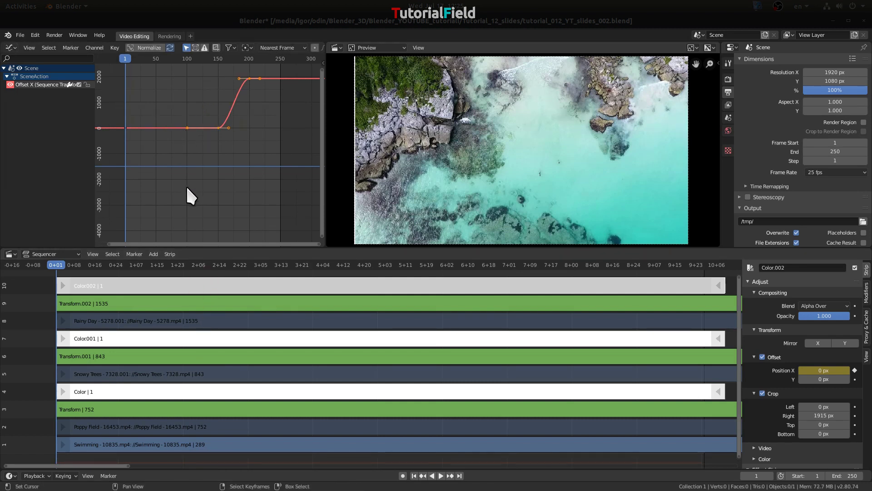
- Play the three staggered slide-ins with their white lines and stop at frame 236
left_click(129, 174)
key("space")
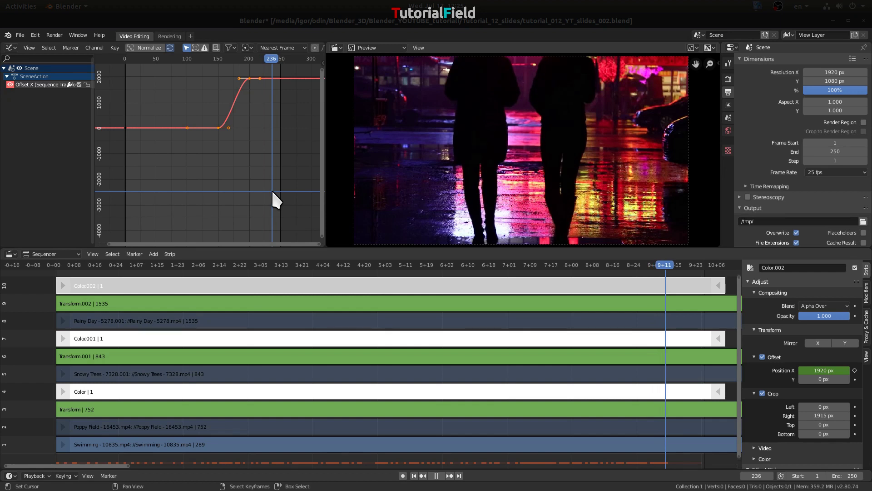
key("space")
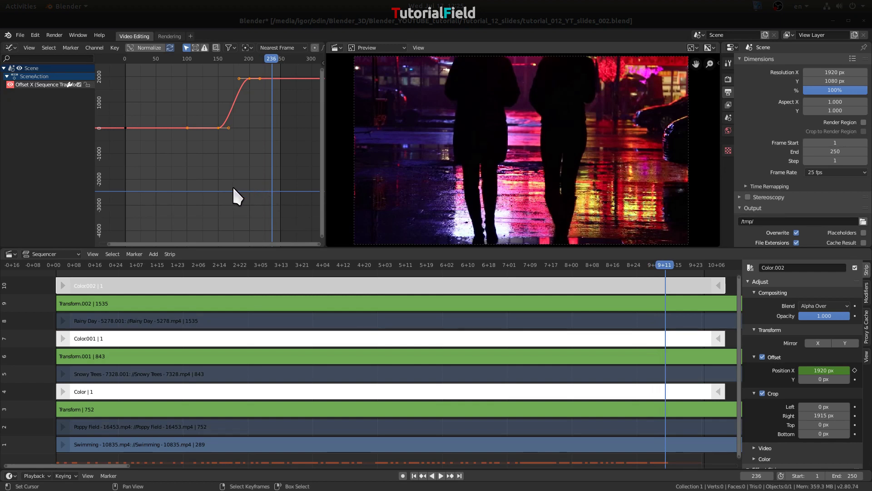